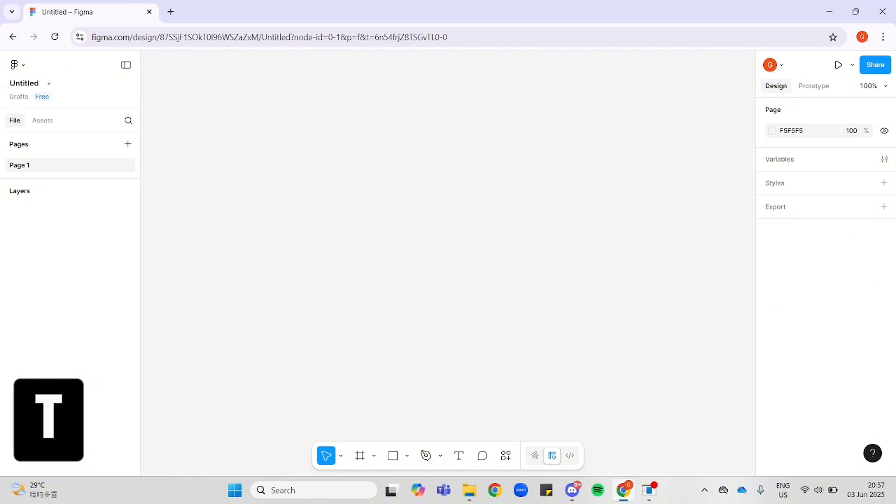
- Add the text "Option" in the upper-left area of the canvas and wrap it in an auto layout frame
key(t)
click(179, 109)
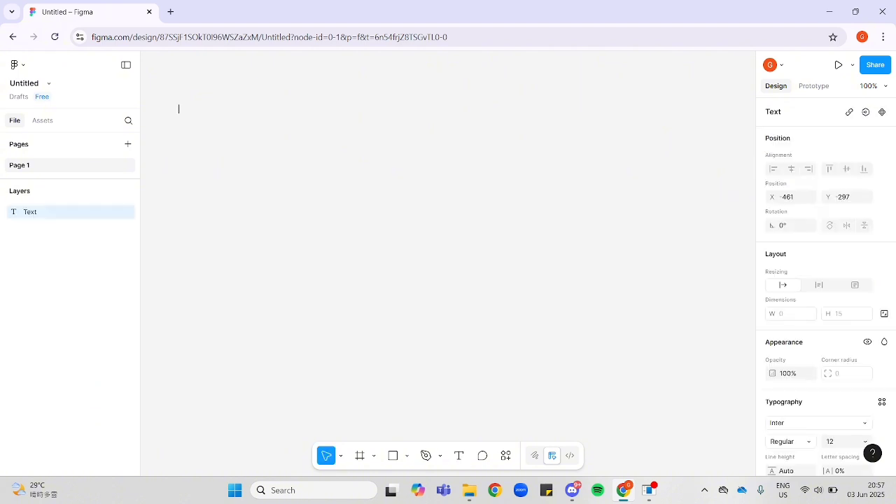
text(Option)
key(Escape)
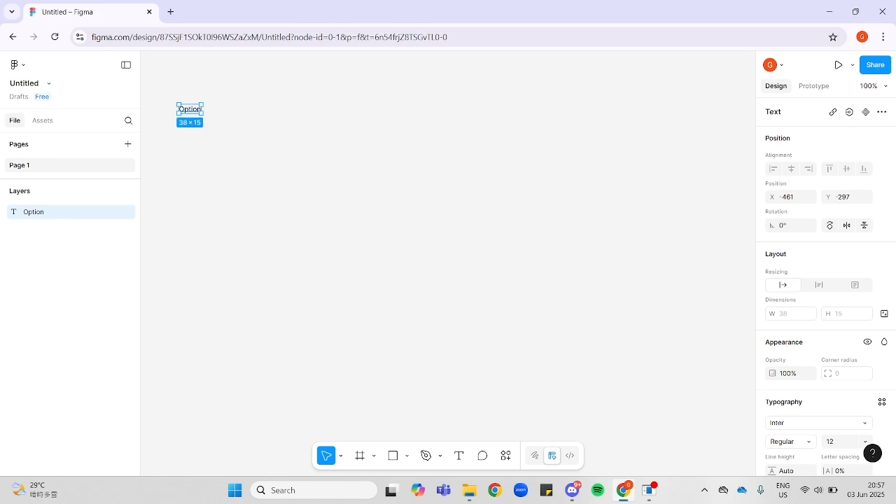
key(shift+a)
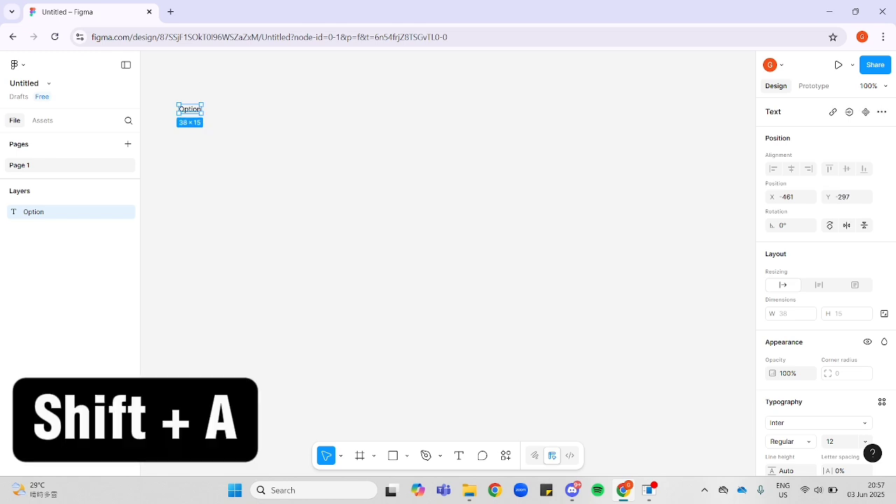
key(shift+a)
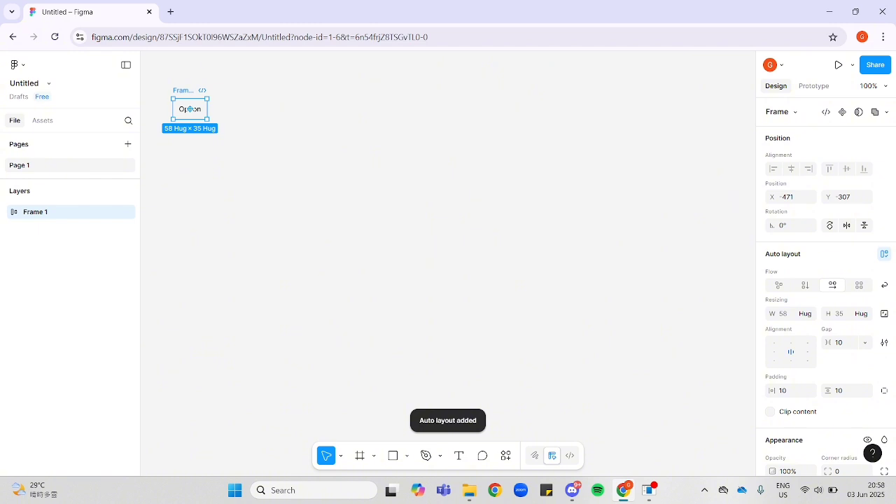
click(252, 154)
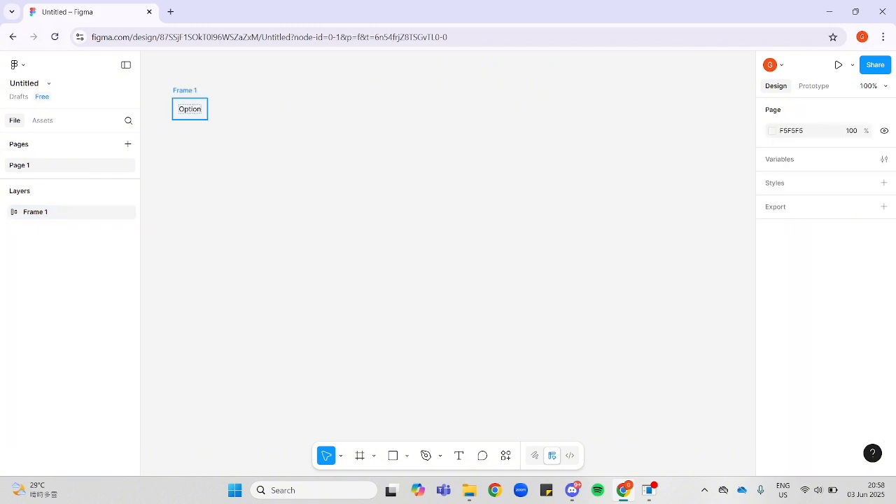
- Give the Option frame a solid white FFFFFF fill
click(190, 109)
scroll(822, 294, down, 3)
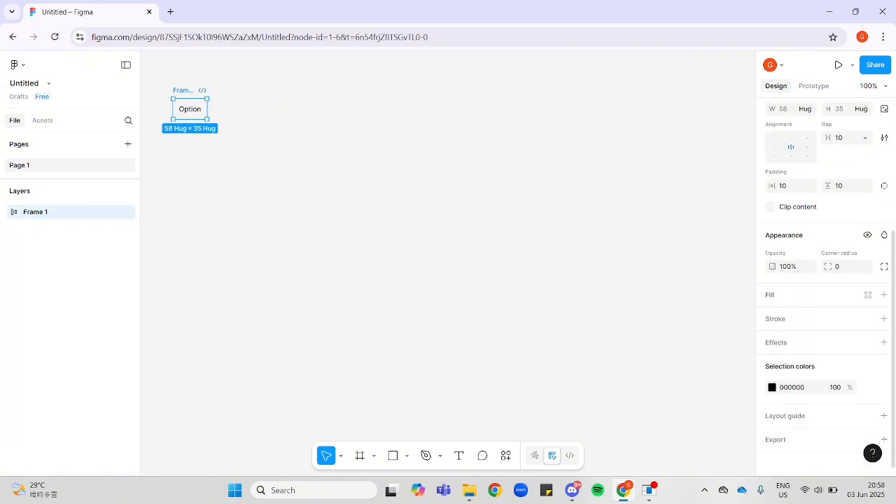
click(773, 316)
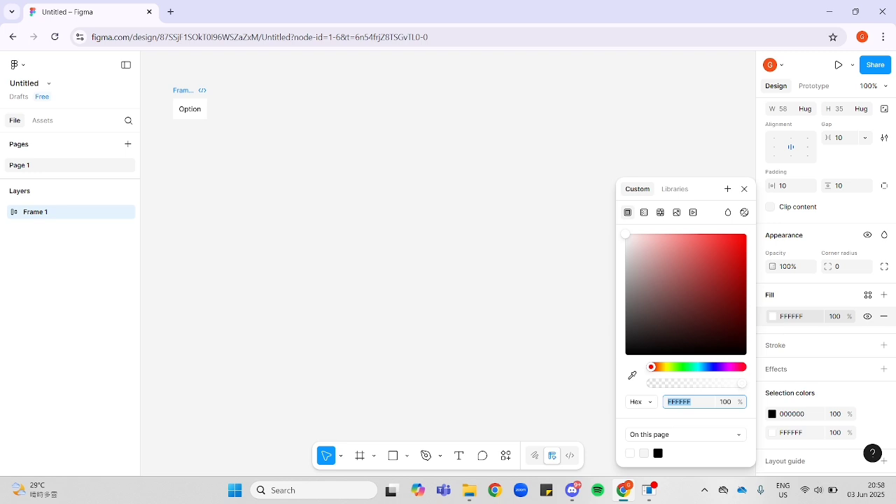
click(744, 189)
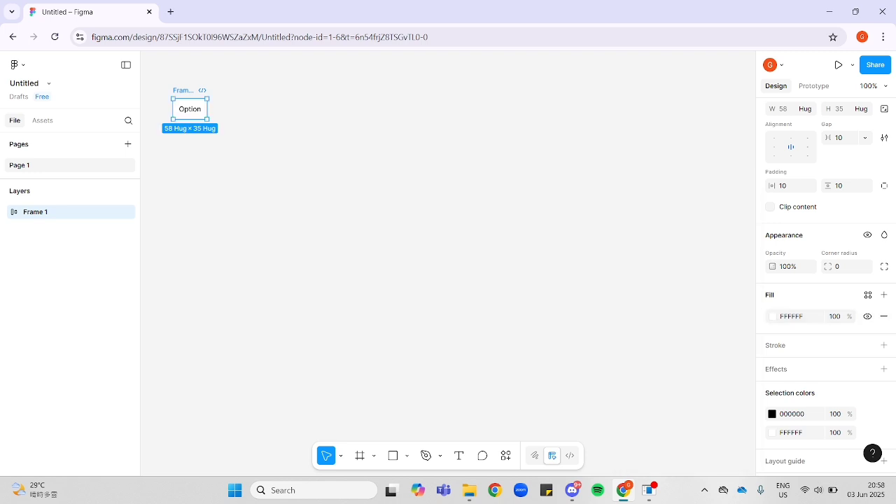
click(241, 143)
- Set the horizontal resizing of the Option text inside the frame to Fill container
click(190, 109)
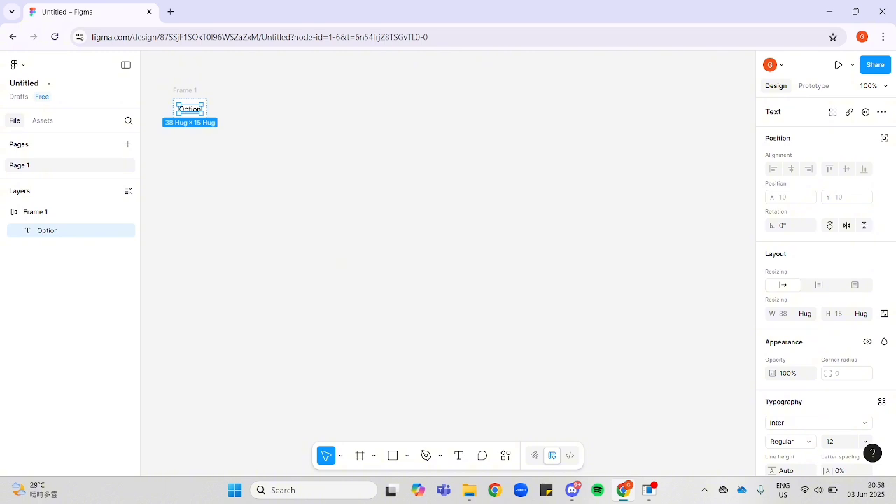
scroll(825, 280, down, 2)
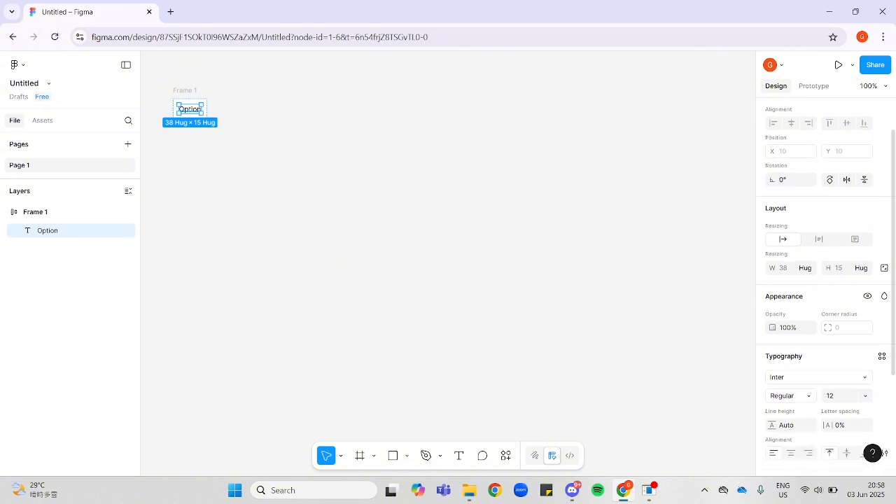
click(808, 268)
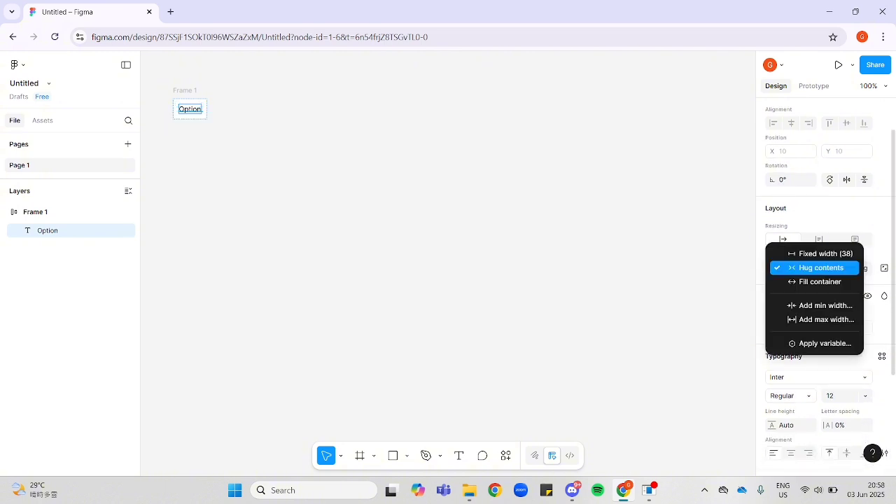
click(810, 282)
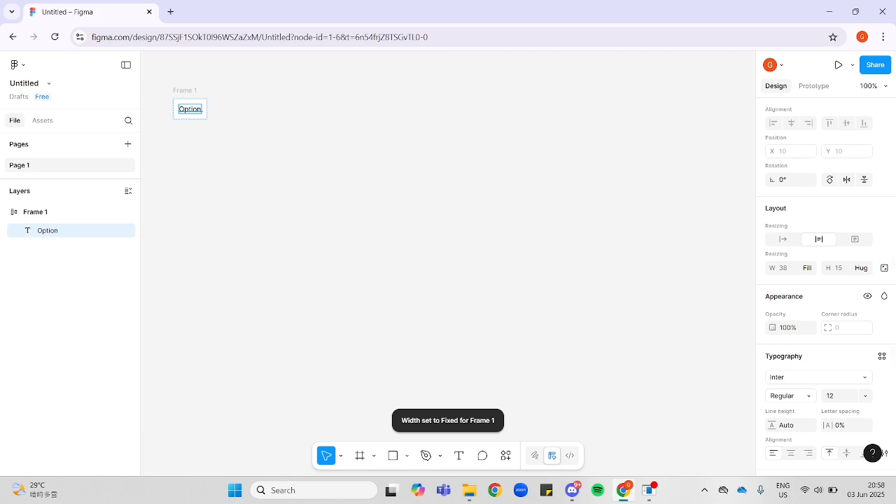
key(Escape)
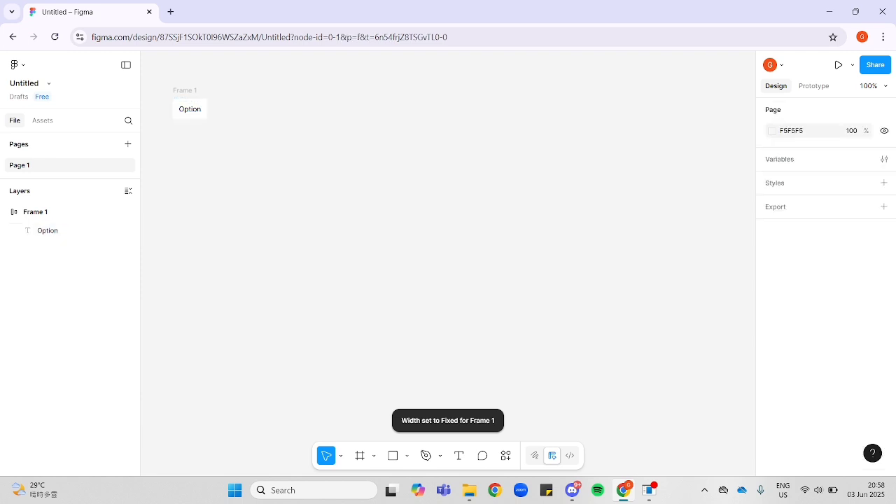
- Duplicate the Option frame twice to make a row of three frames
click(185, 90)
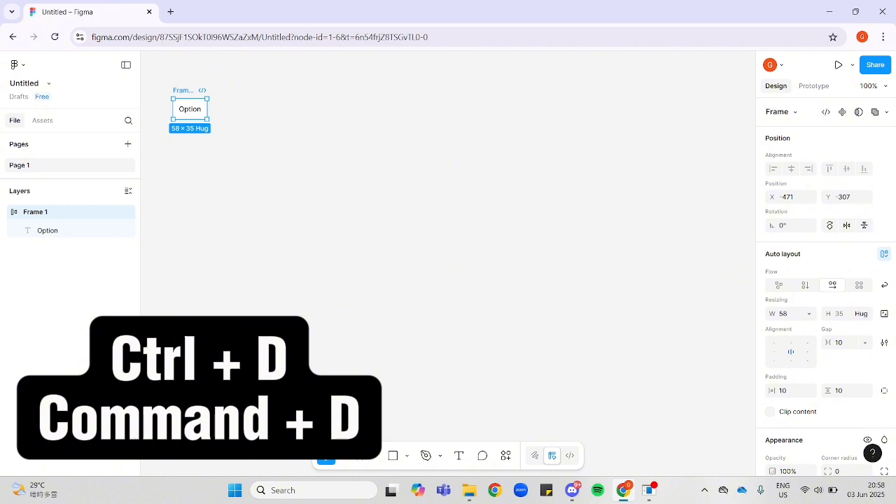
key(ctrl+d)
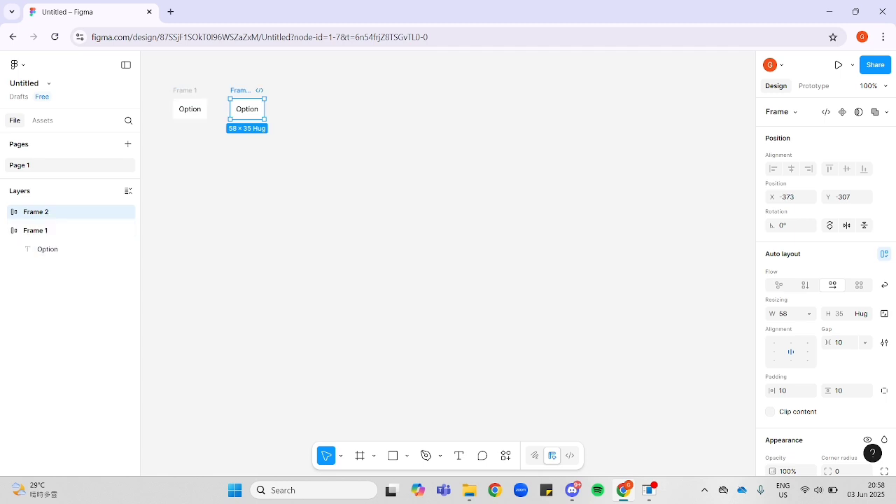
key(ctrl+d)
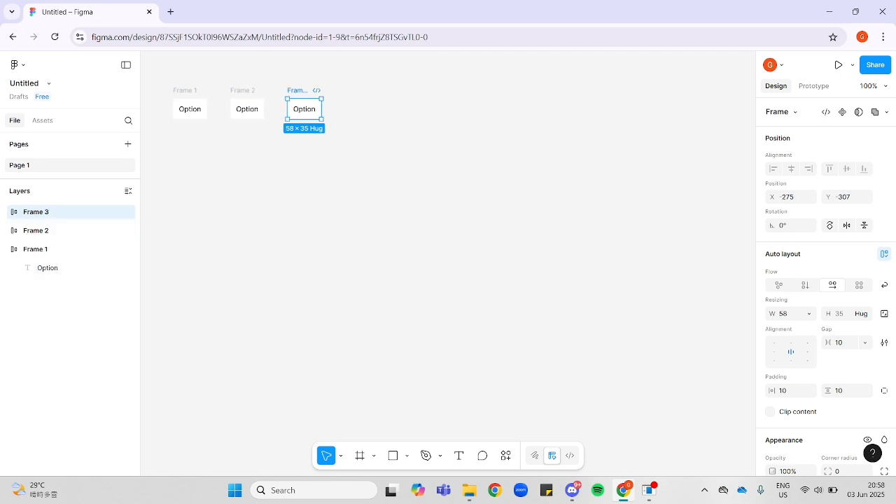
click(283, 172)
- Change the fill of the middle Option frame to light pink FFCFFA
click(247, 109)
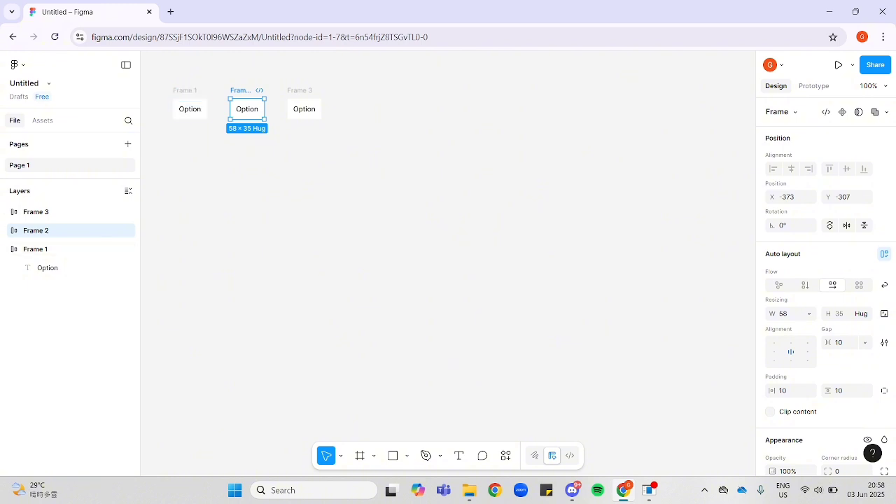
scroll(823, 280, down, 4)
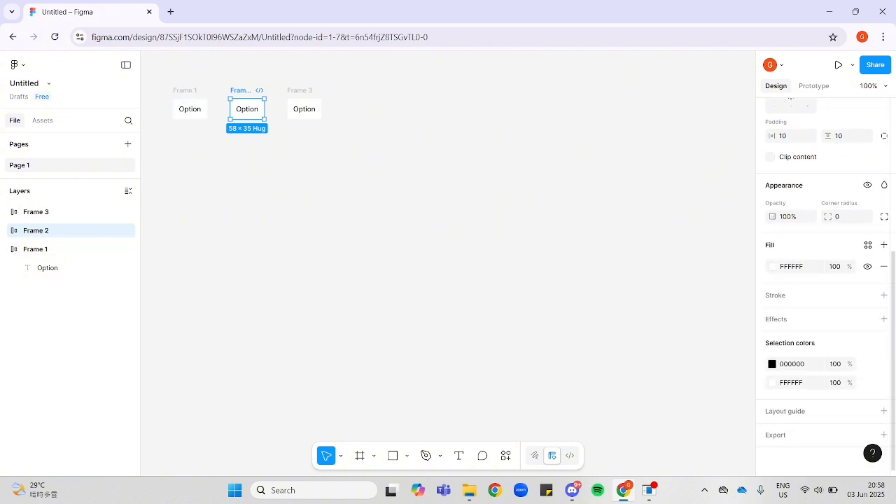
click(772, 267)
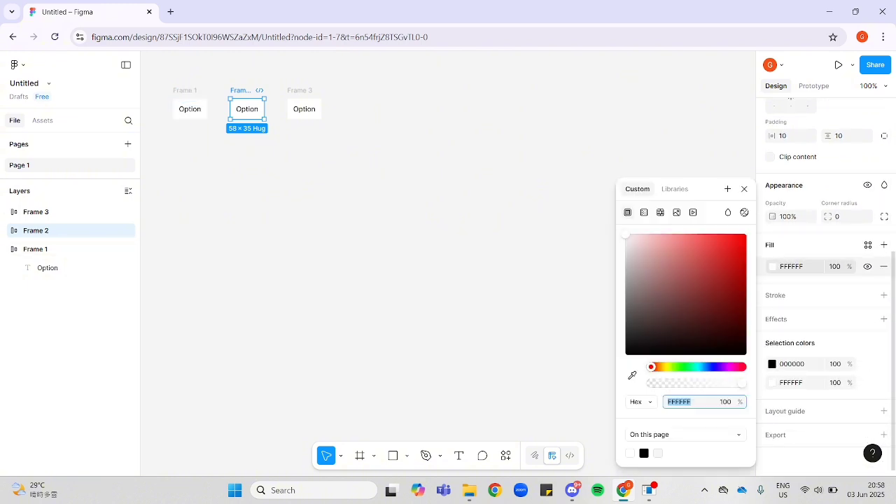
click(729, 366)
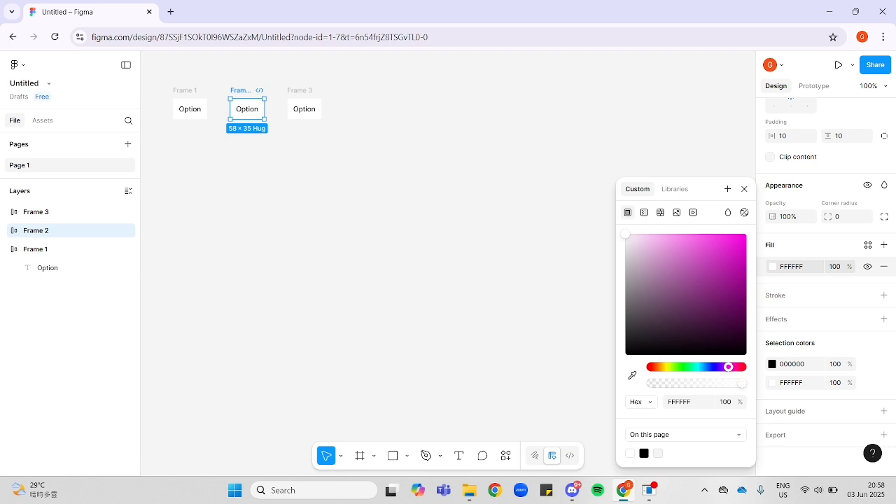
drag(626, 235, 648, 234)
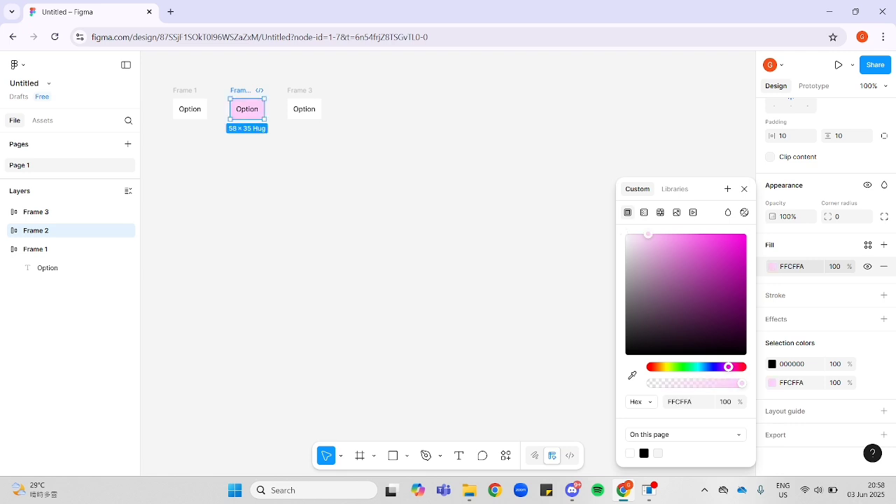
- Change the fill of the third Option frame to a strong magenta pink, darker than the middle frame's fill
click(304, 109)
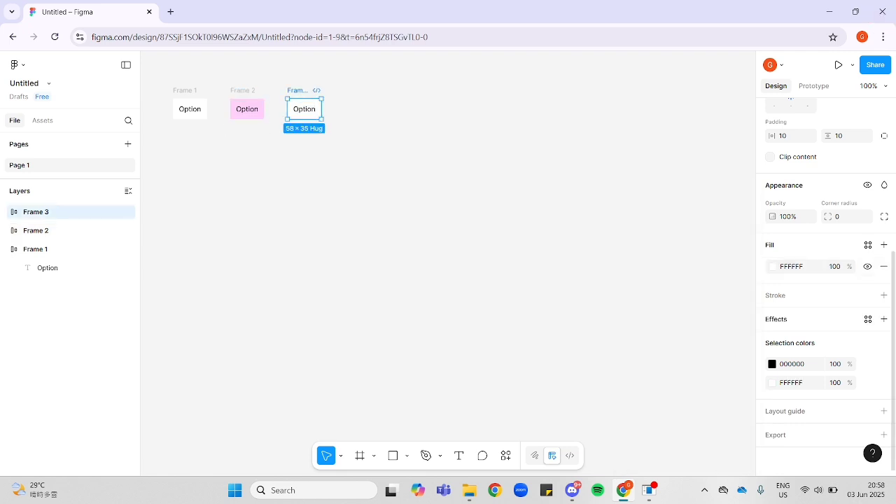
click(772, 266)
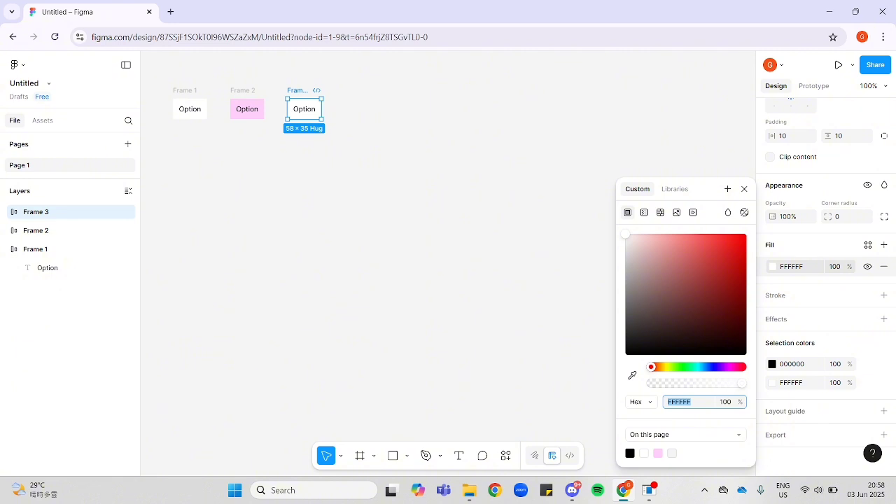
drag(651, 367, 728, 367)
click(705, 264)
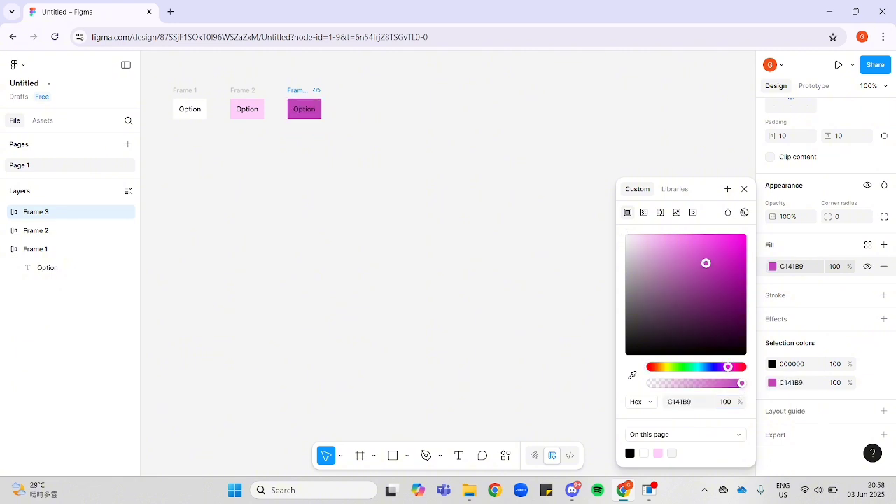
drag(705, 263, 697, 248)
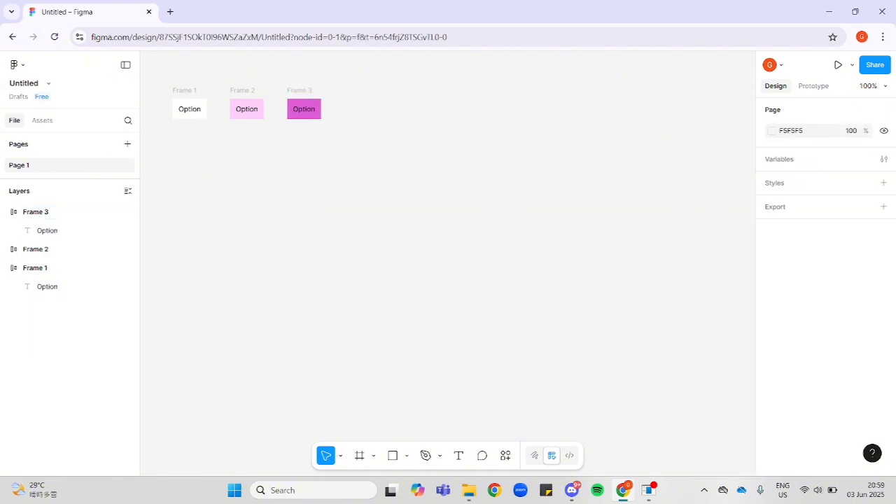
- Turn the three Option frames into a component set and rename its variant property to Type
drag(156, 67, 373, 175)
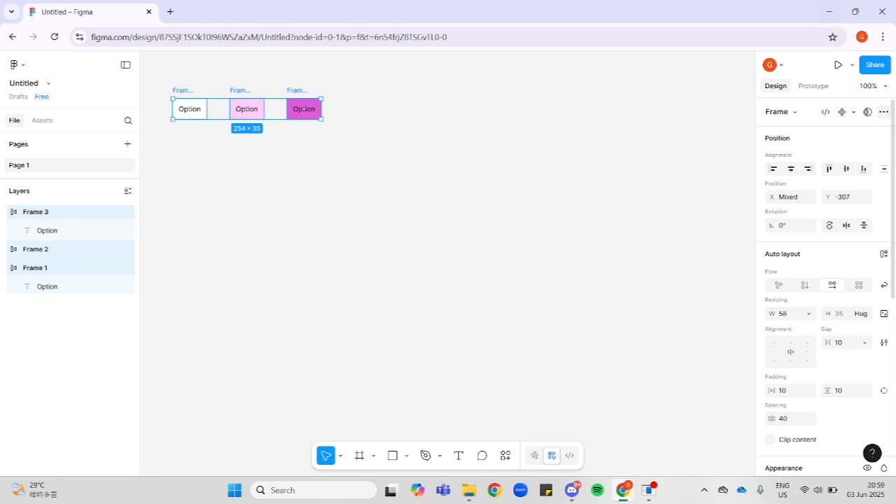
click(853, 112)
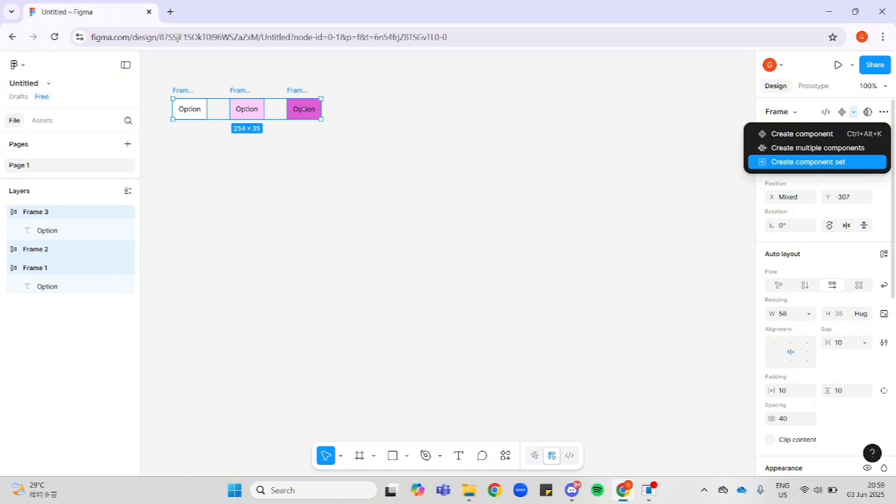
click(808, 163)
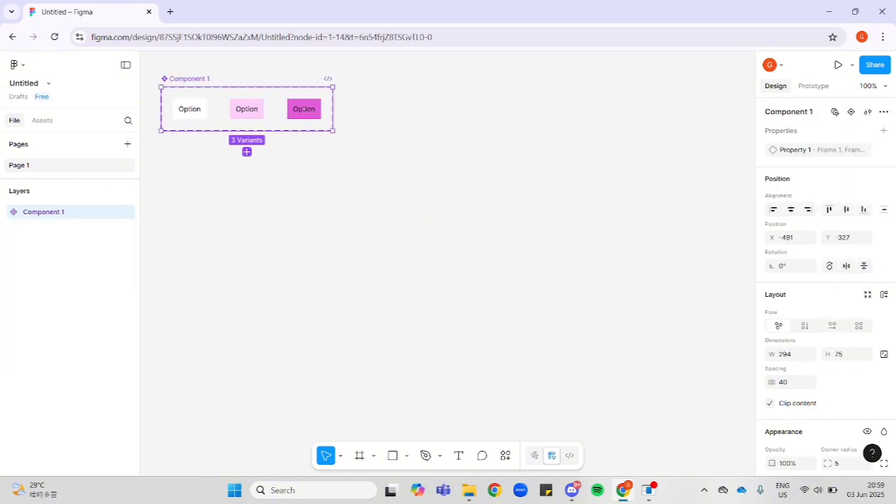
double_click(796, 150)
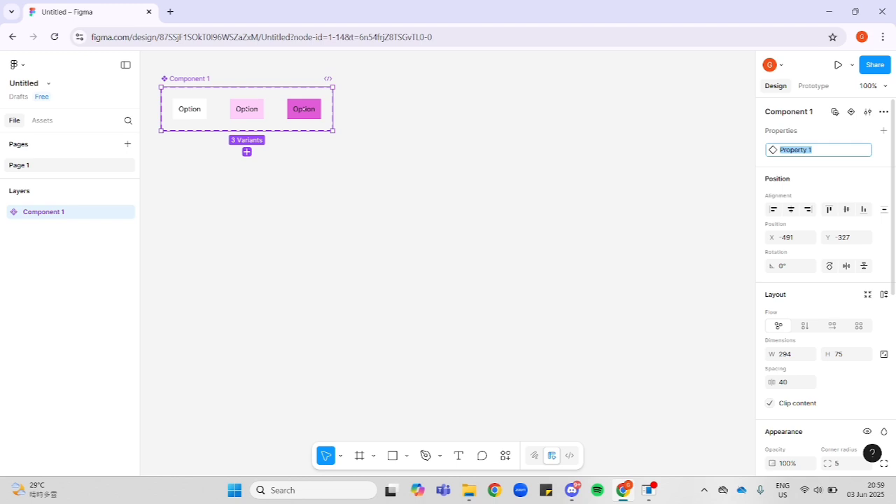
text(Type)
key(Return)
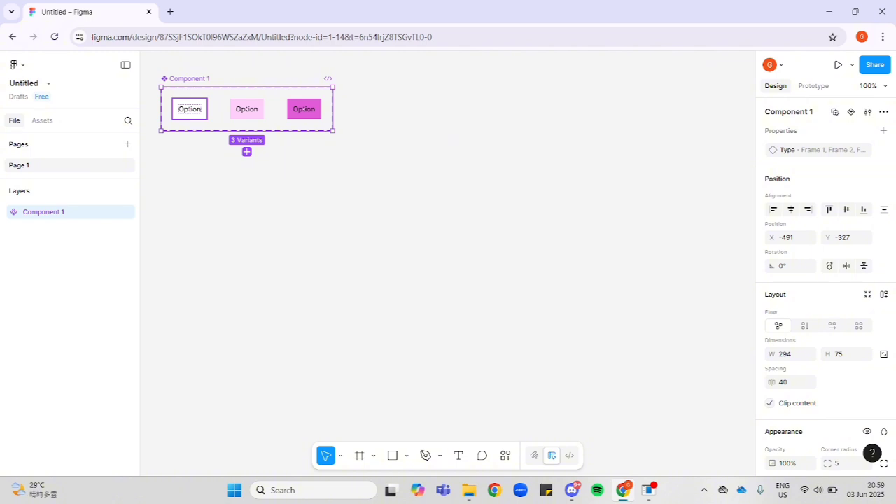
- Set the Type value of the white variant to Default and of the light pink variant to Hover
click(189, 109)
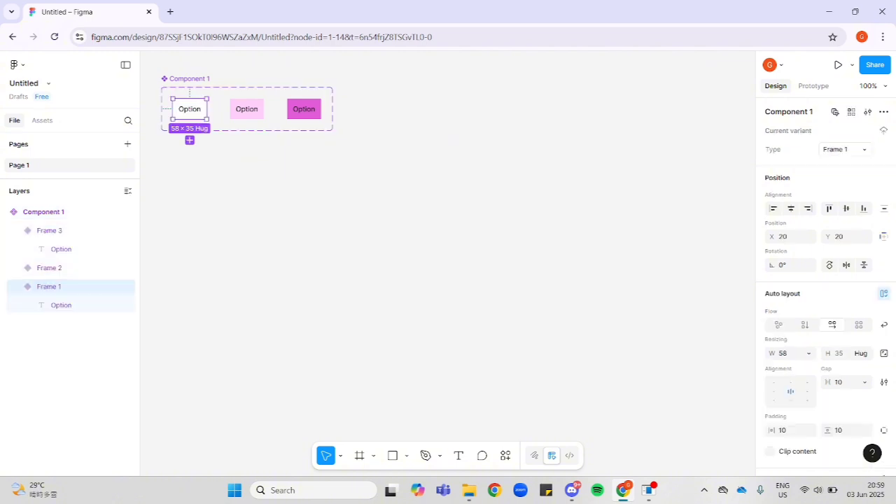
click(835, 149)
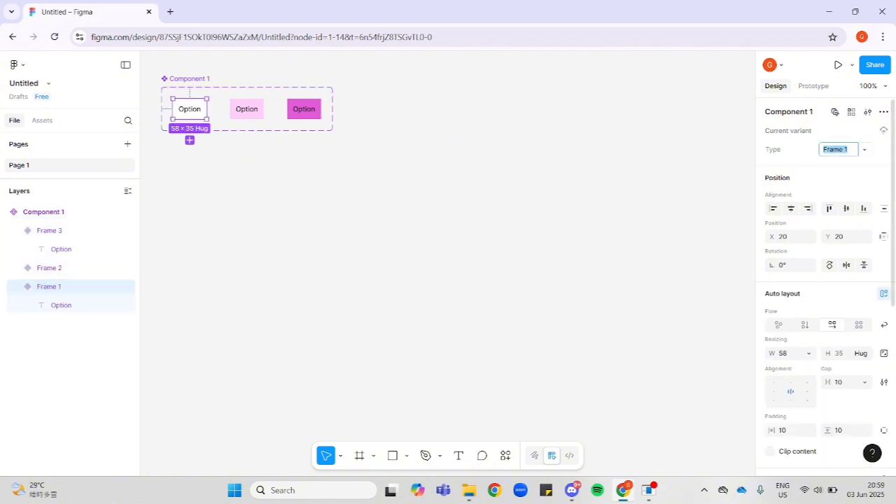
text(Default)
key(Return)
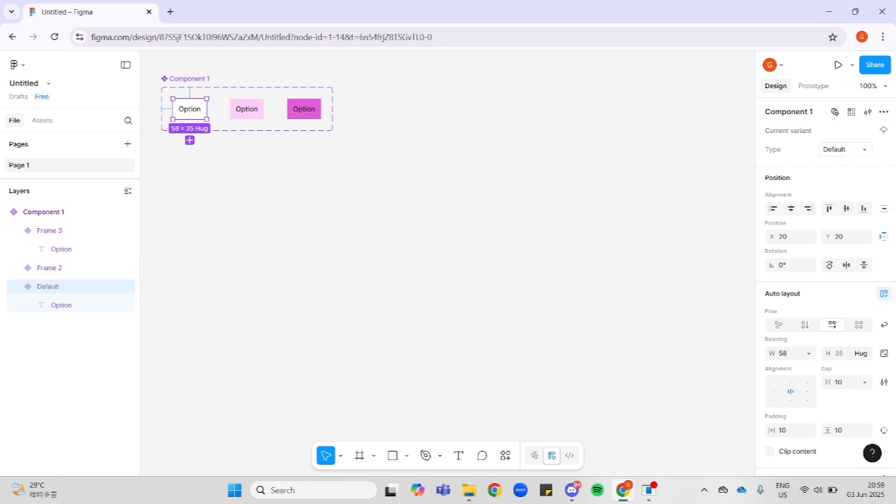
click(246, 109)
click(836, 149)
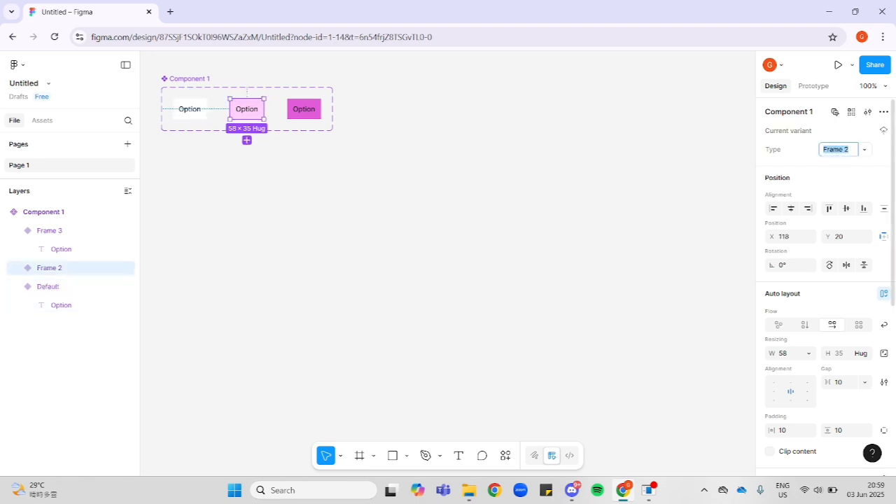
text(Hover)
key(Return)
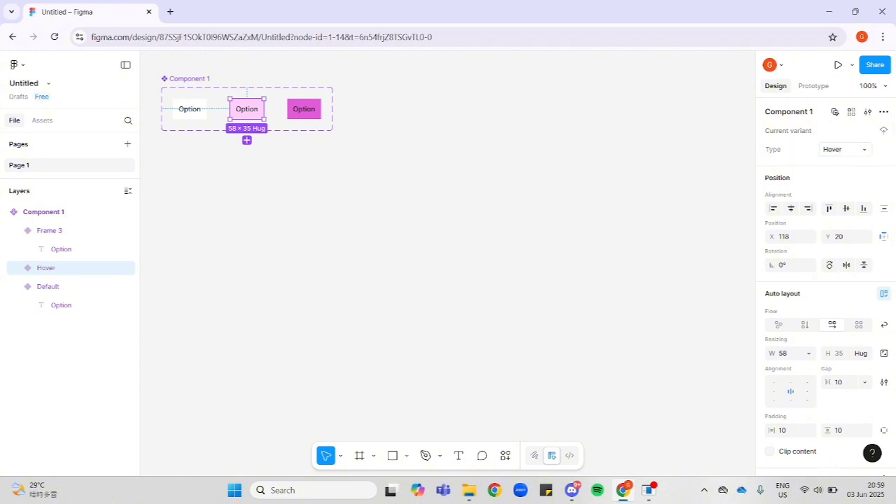
- Set the Type value of the magenta variant to Selected
click(303, 109)
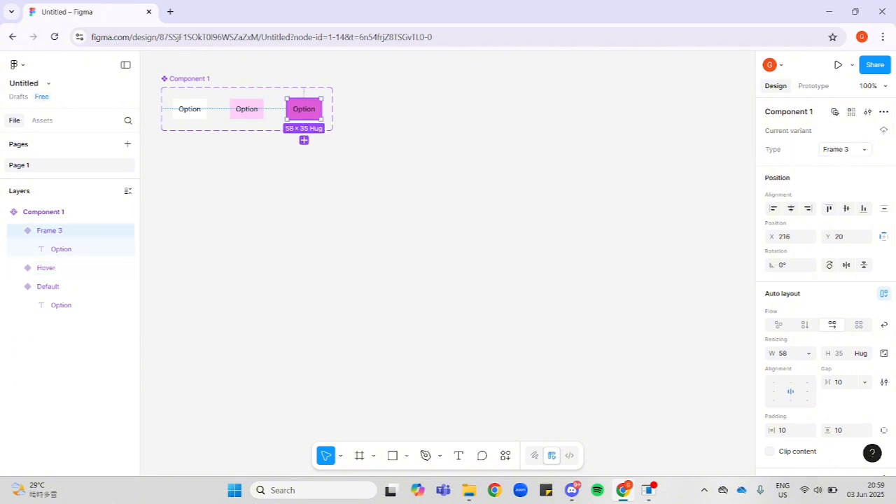
click(836, 150)
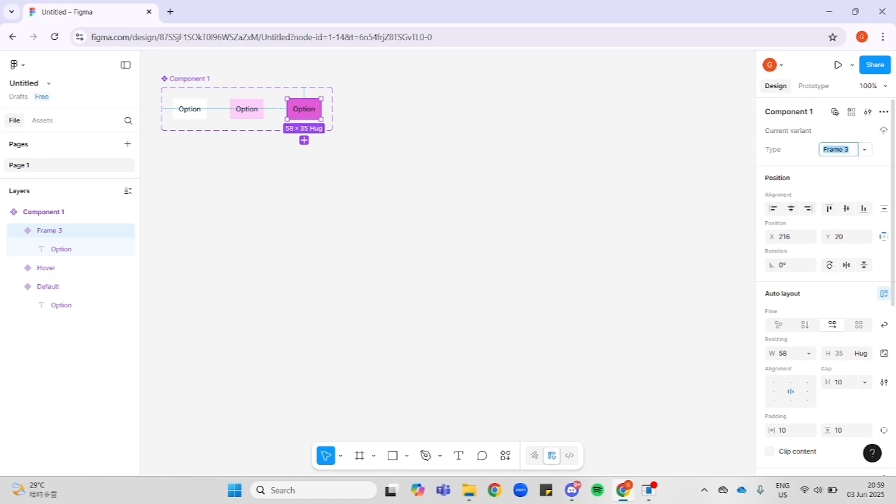
text(Selected)
key(Return)
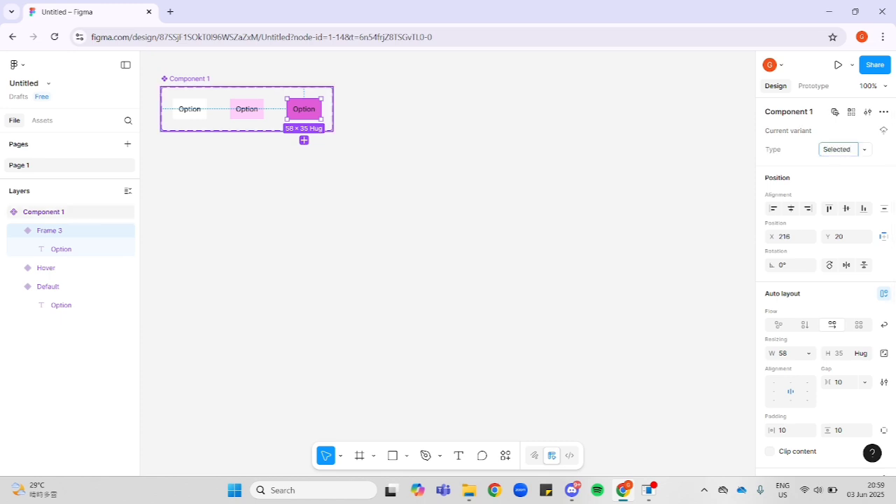
key(Escape)
key(Escape)
- Rename the component set to Dropdown Options
double_click(194, 79)
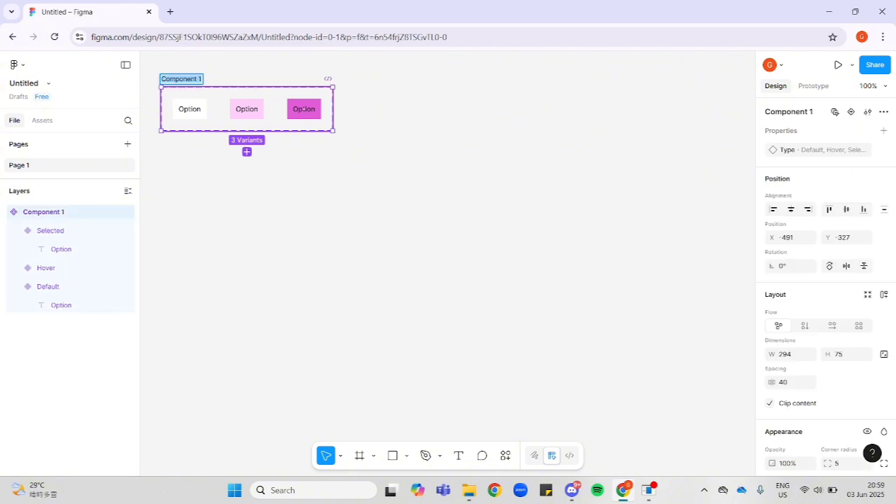
click(195, 80)
double_click(195, 79)
click(195, 79)
key(ctrl+a)
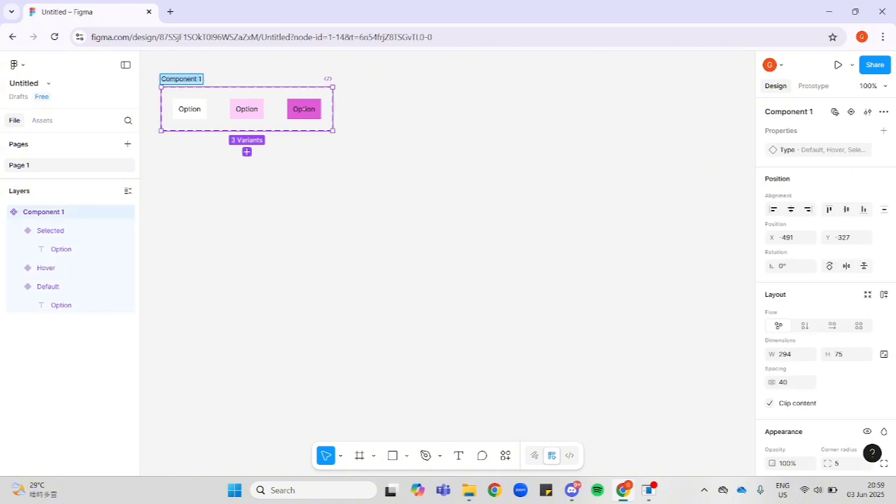
text(D)
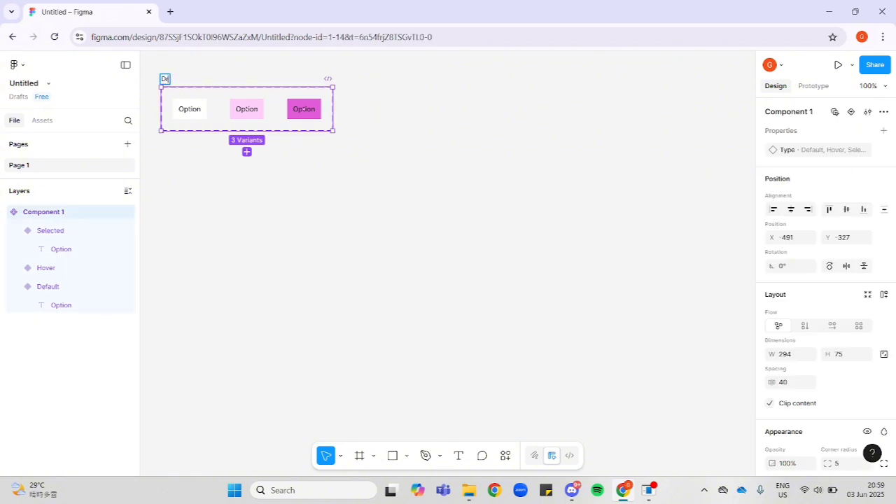
text(ropdown Options)
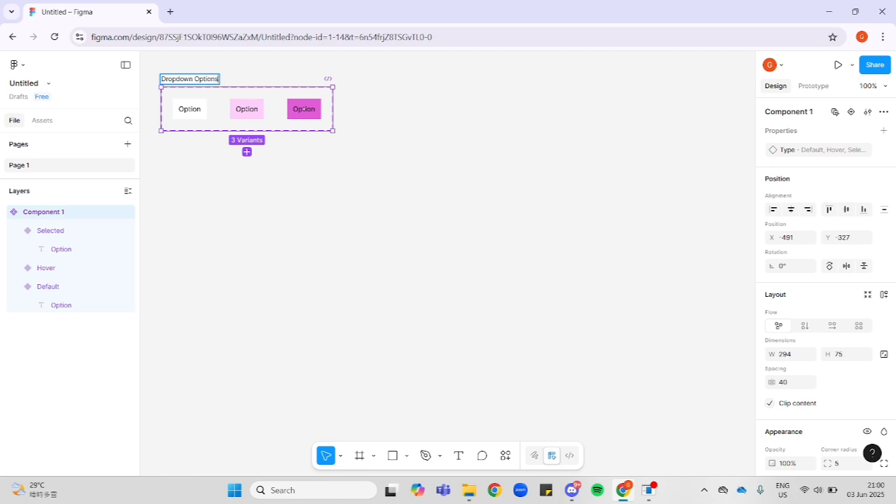
key(Return)
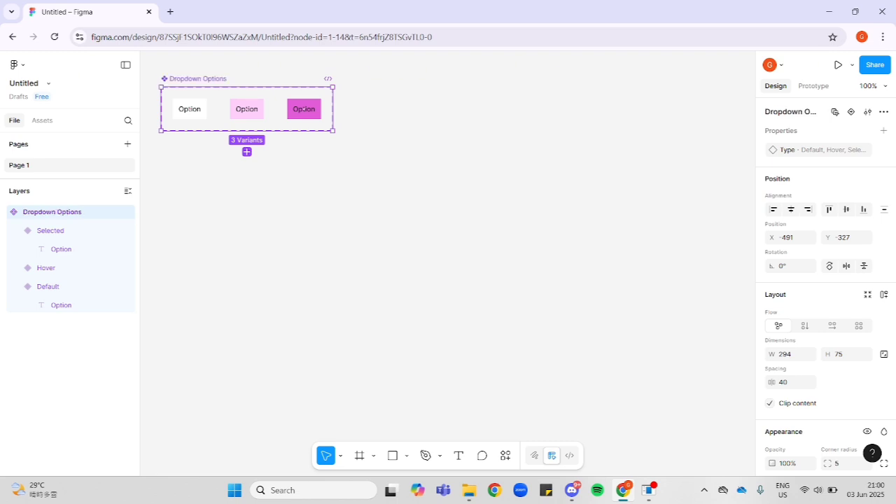
- Connect the Default variant to Hover with a While hovering trigger, a Change to action and Smart animate
key(alt+9)
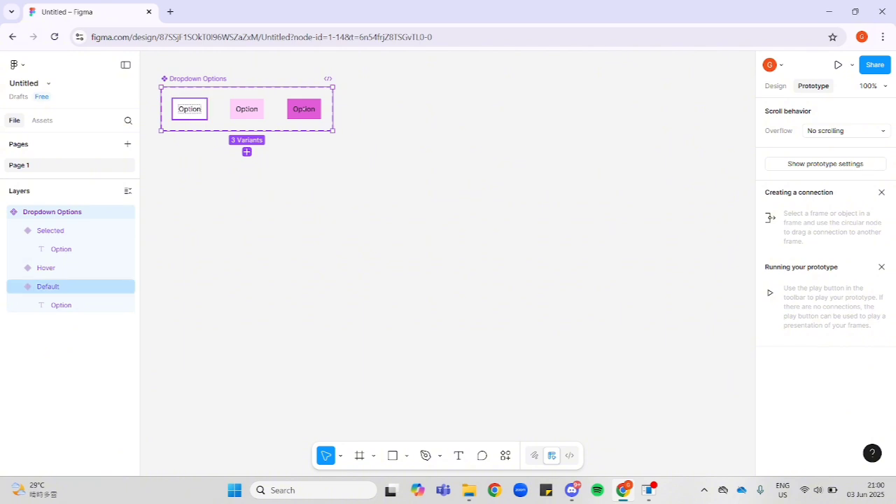
click(189, 108)
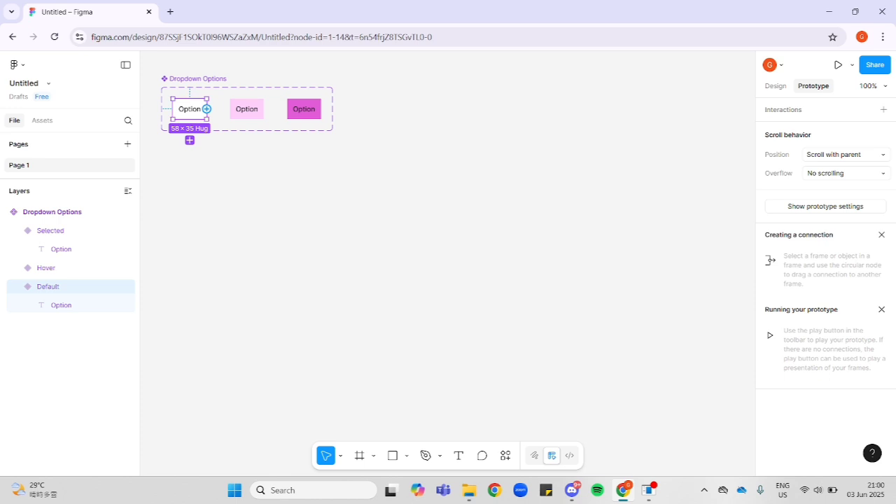
drag(207, 108, 245, 109)
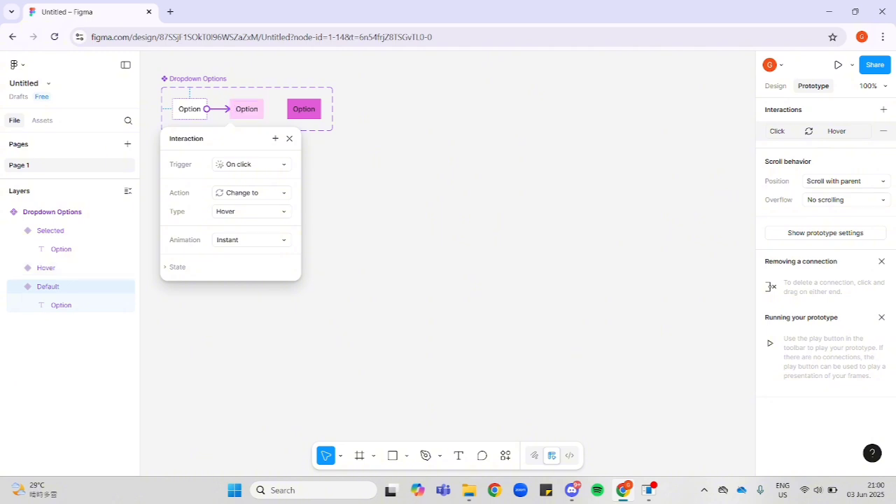
click(249, 163)
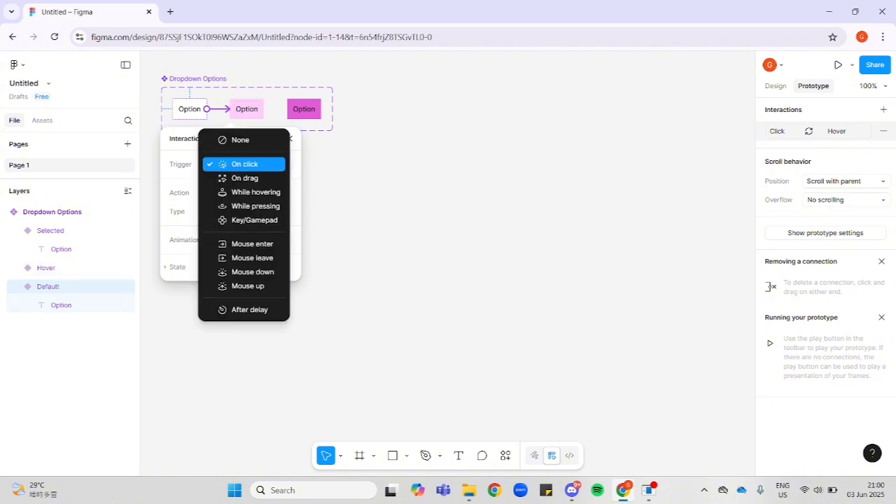
click(256, 191)
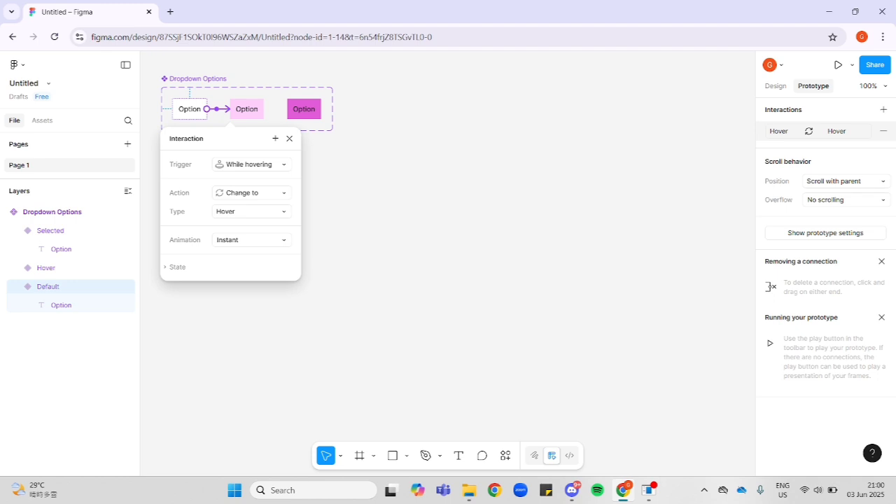
click(252, 240)
click(261, 266)
key(Escape)
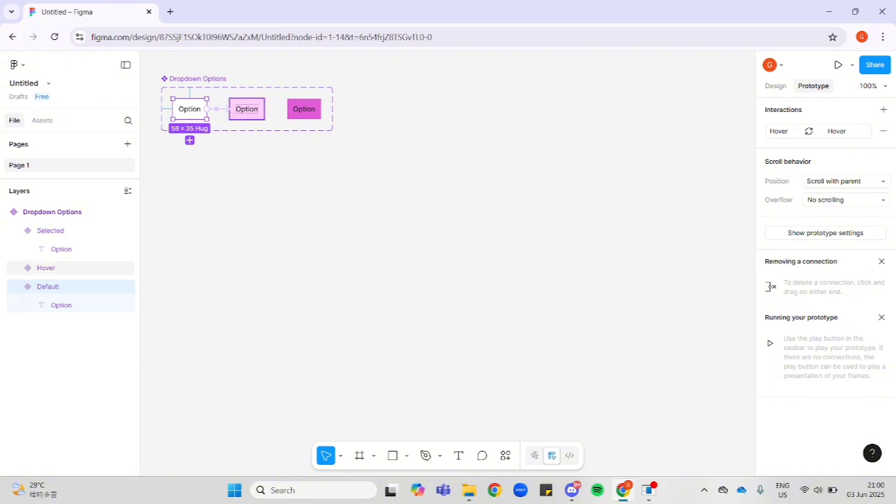
- Connect the Hover variant to Selected with a While pressing trigger
click(246, 109)
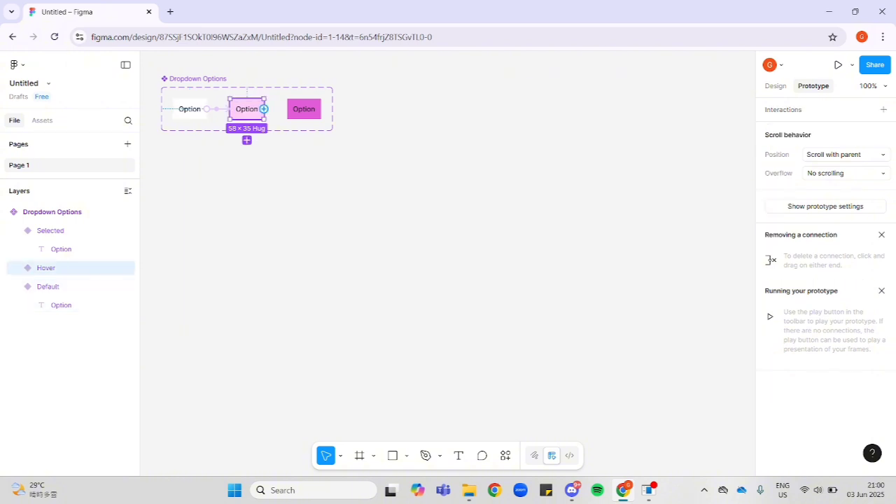
drag(264, 108, 304, 109)
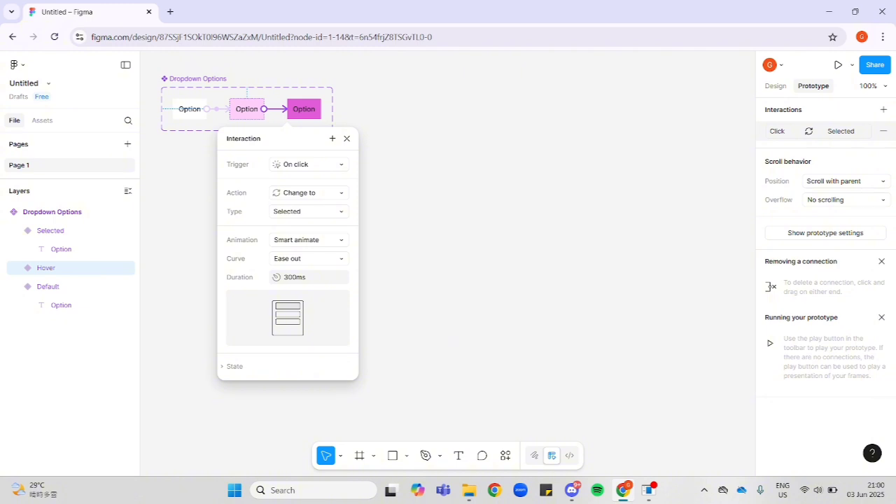
click(308, 165)
click(312, 207)
click(448, 231)
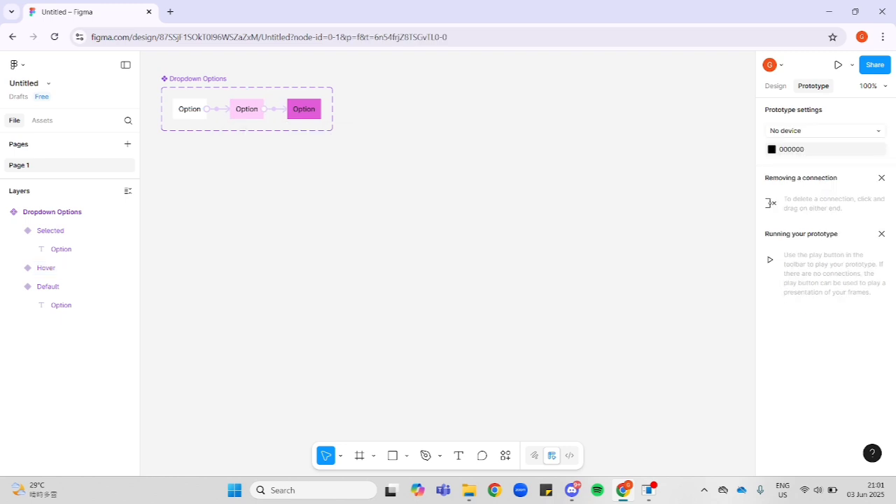
- Draw a frame about 238 × 277 beside the component set and paste an instance of the Default variant into it
key(f)
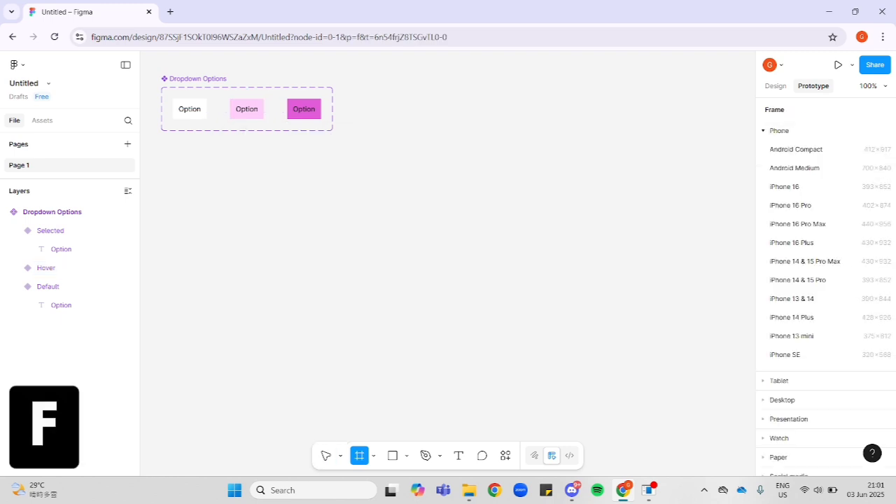
drag(360, 81, 500, 242)
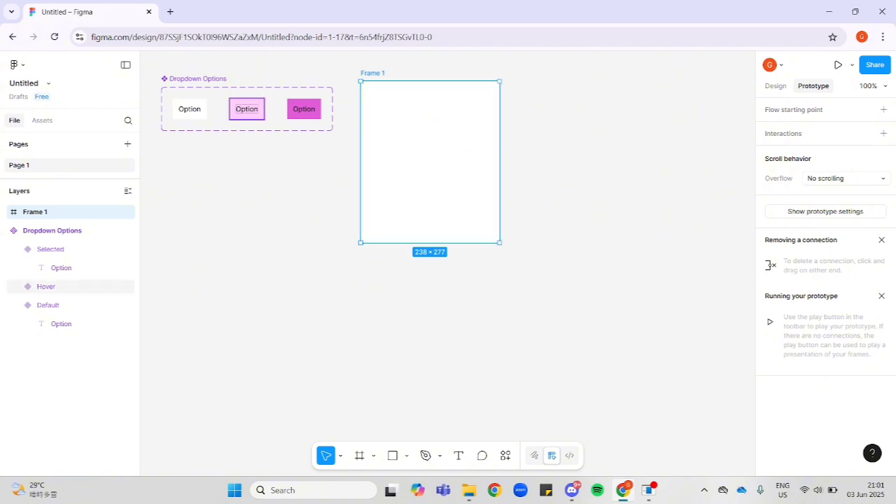
click(189, 109)
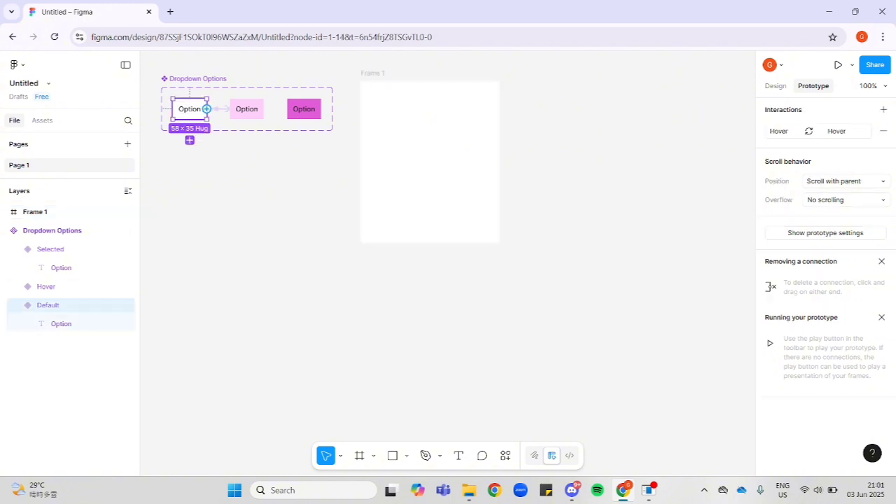
key(ctrl+c)
click(401, 148)
key(ctrl+v)
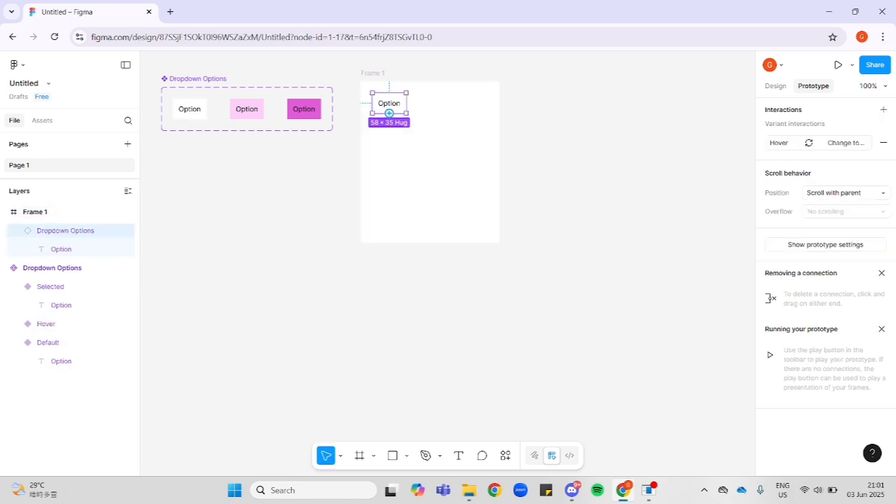
key(Escape)
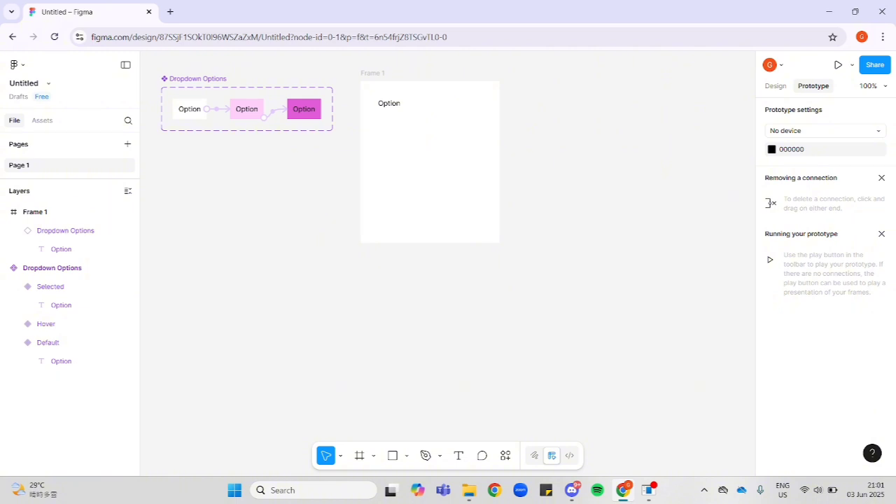
- Preview the test frame's prototype and try the option's hover and press interactions
click(372, 74)
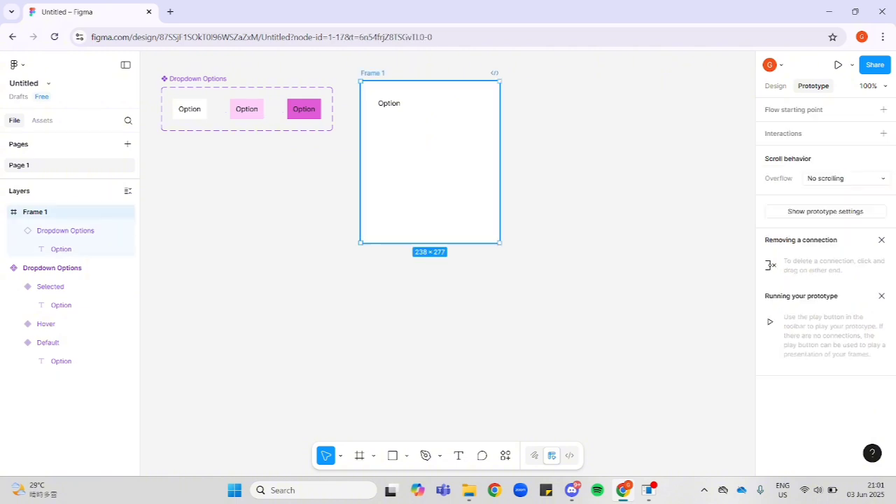
key(shift+space)
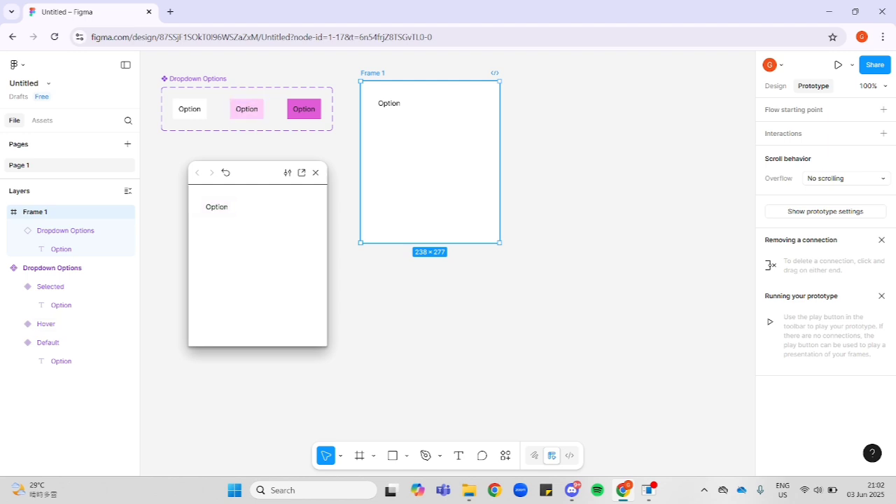
click(217, 207)
click(216, 207)
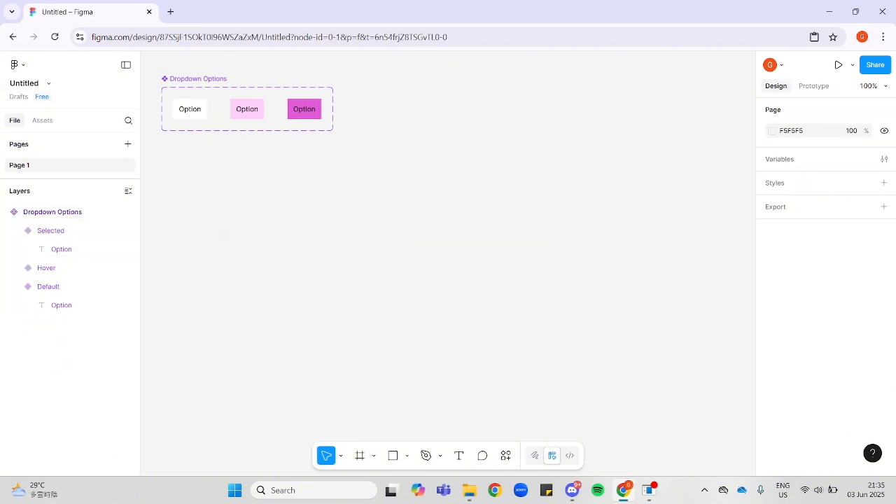
- Paste an instance of the Default variant beside the component set and widen it to about 182
click(189, 109)
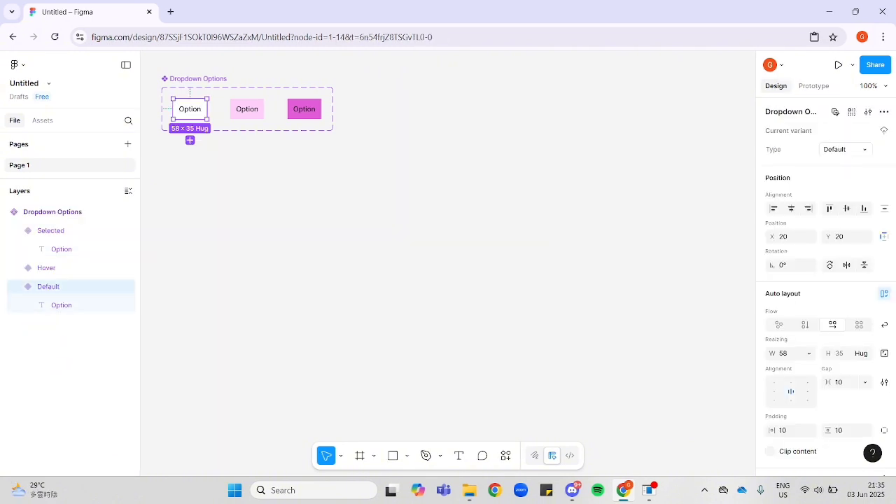
right_click(362, 96)
click(384, 107)
drag(398, 109, 470, 109)
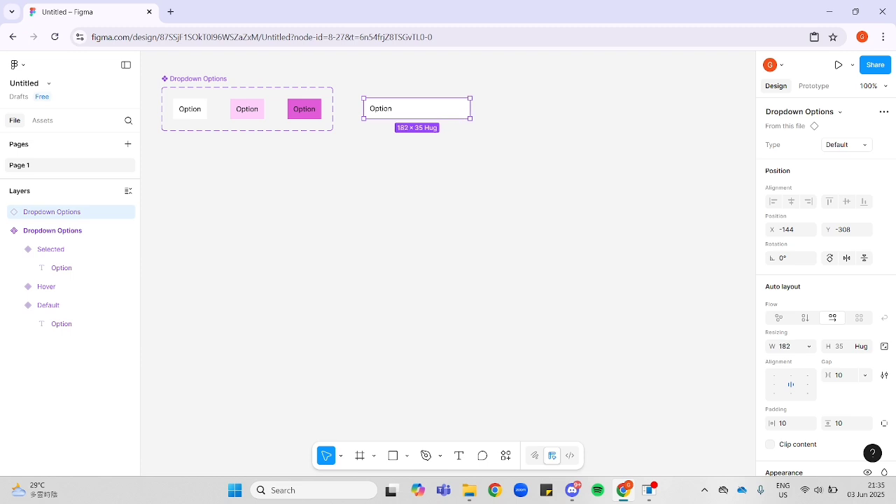
- Wrap the widened option instance in an auto layout frame with gap, horizontal padding and vertical padding all set to 0
key(shift+a)
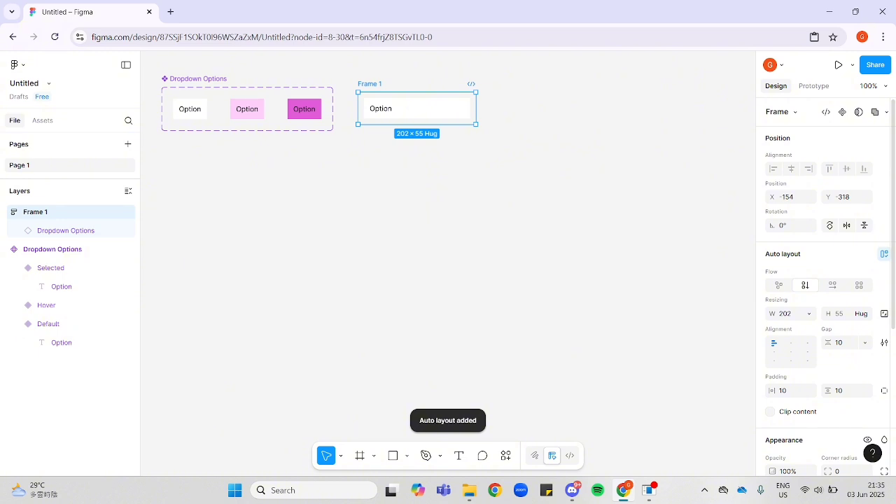
scroll(822, 280, down, 2)
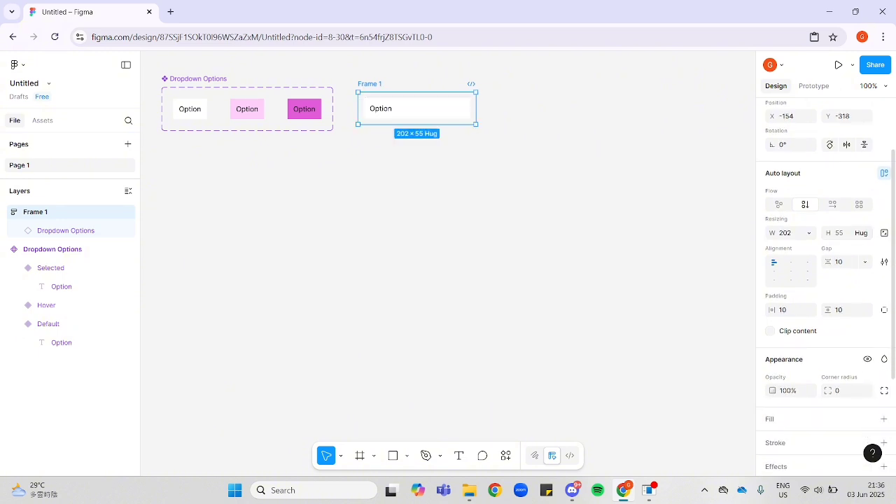
click(842, 262)
text(0)
key(Tab)
text(0)
key(Tab)
text(0)
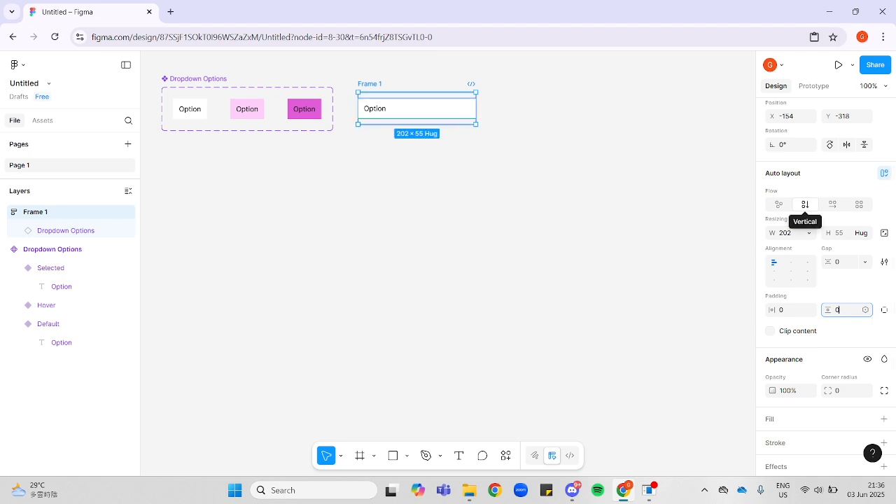
- Duplicate the option instance four times inside the auto layout frame to make a vertical list of five
click(418, 108)
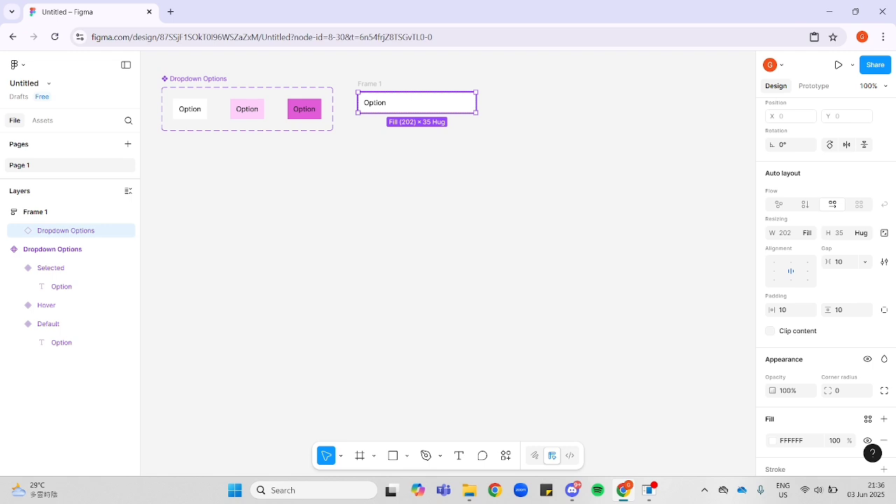
key(ctrl+d)
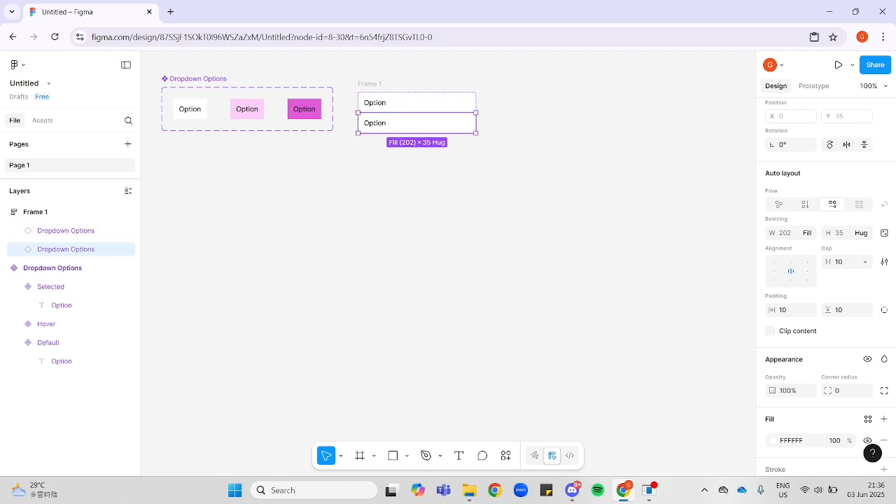
key(ctrl+d)
key(ctrl+d)
key(ctrl+d)
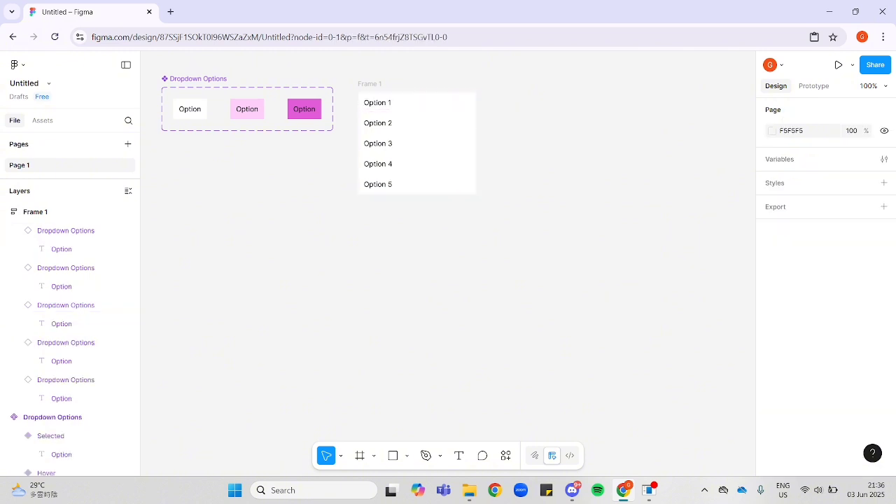
- Give the auto layout frame of five options a D9D9D9 fill and preview the list's hover effects in the prototype
click(417, 143)
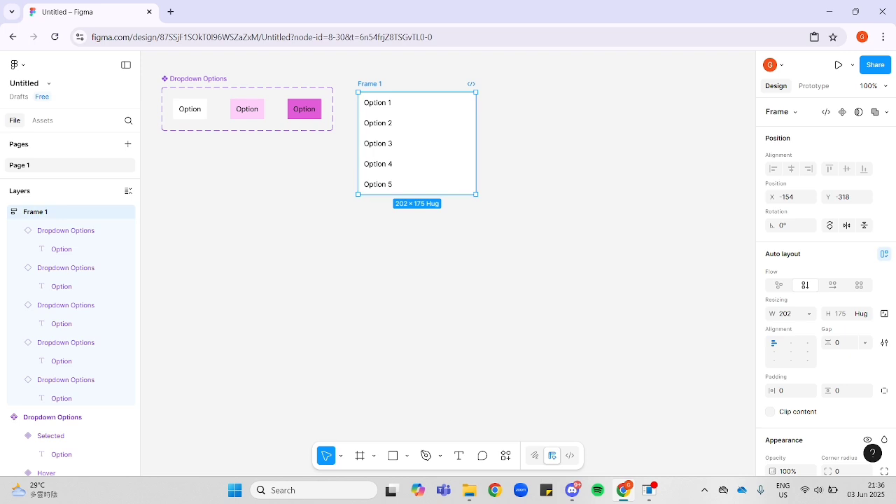
scroll(824, 280, down, 1)
scroll(826, 287, down, 3)
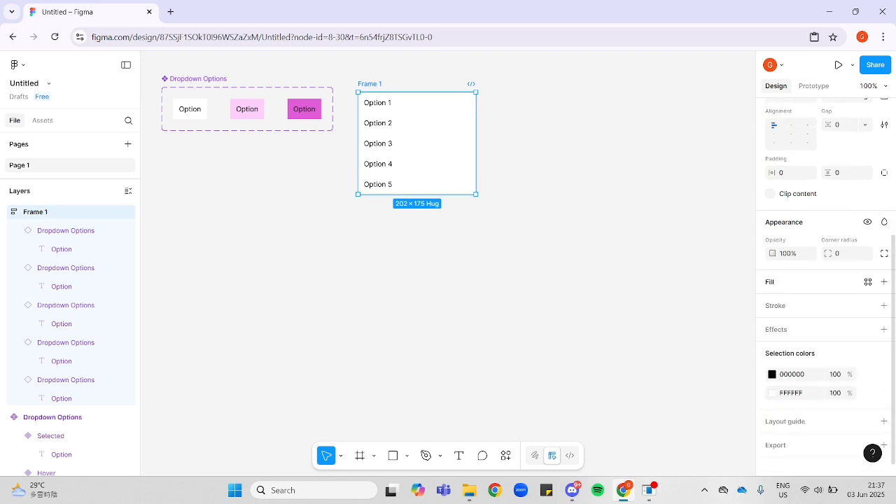
click(883, 282)
text(D9D9D9)
key(Return)
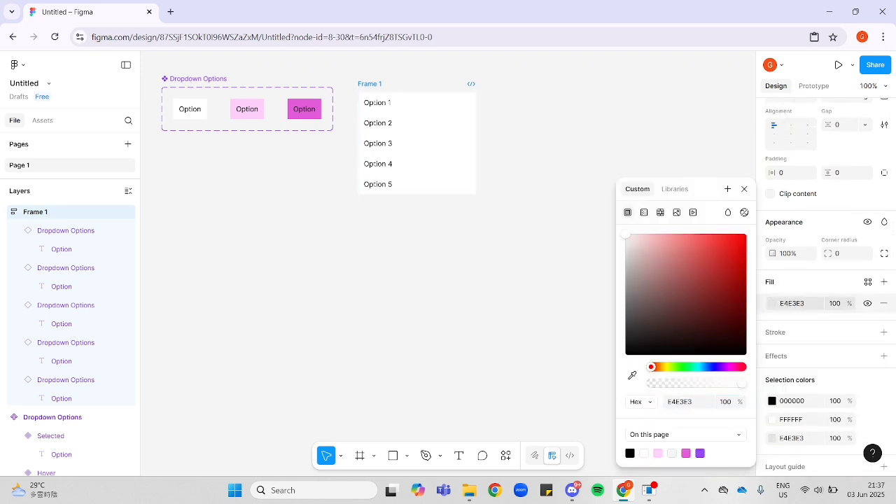
click(744, 189)
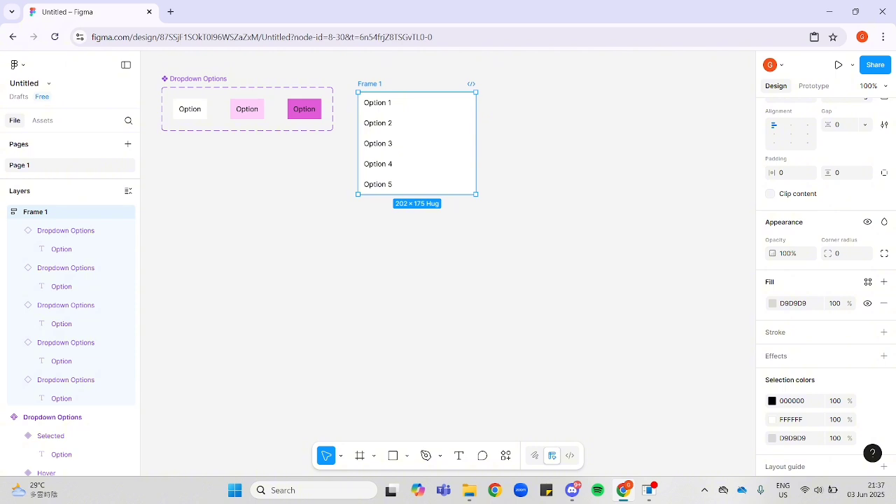
key(shift+space)
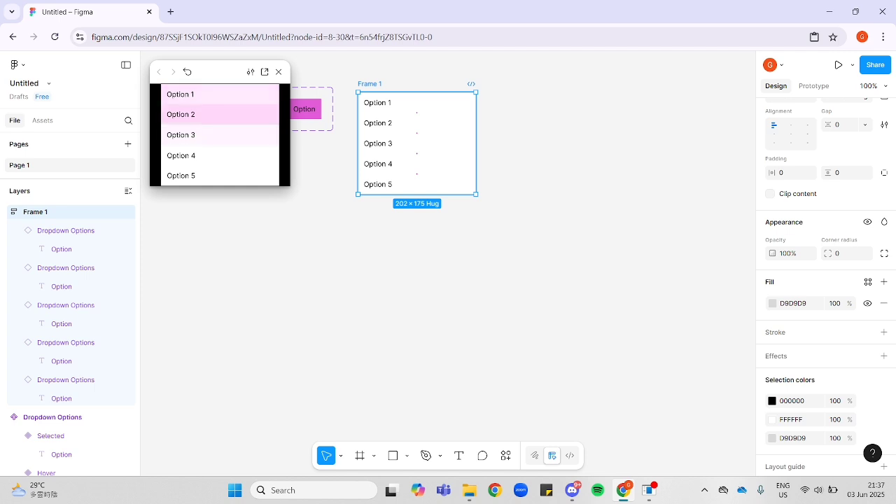
click(278, 72)
- Draw a frame below the component set and size it to 202 × 35 to match a list option
key(f)
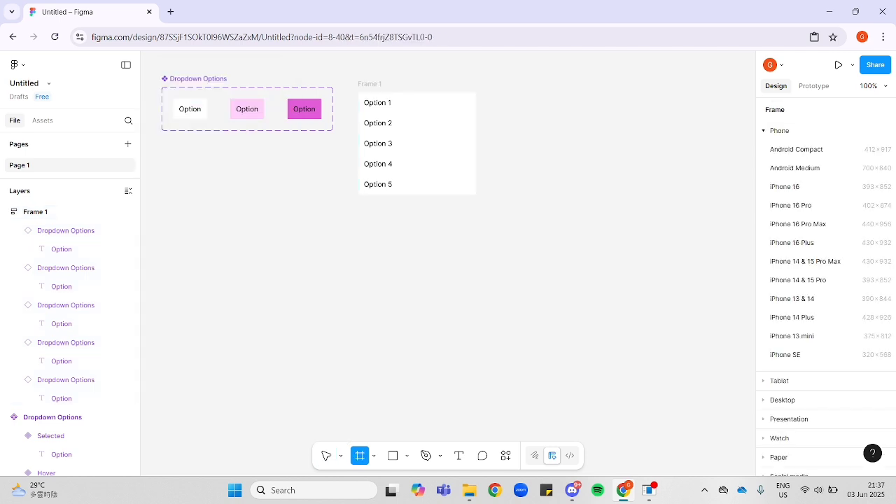
drag(170, 242, 294, 261)
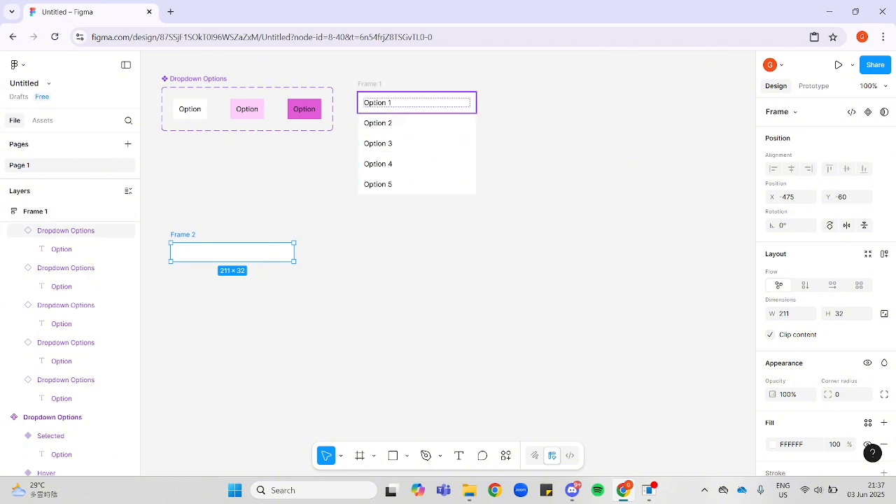
click(417, 103)
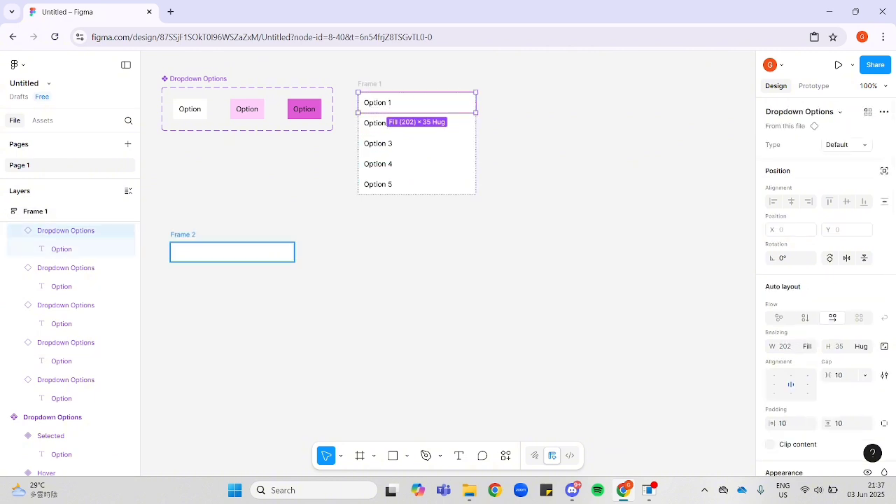
click(231, 252)
click(789, 313)
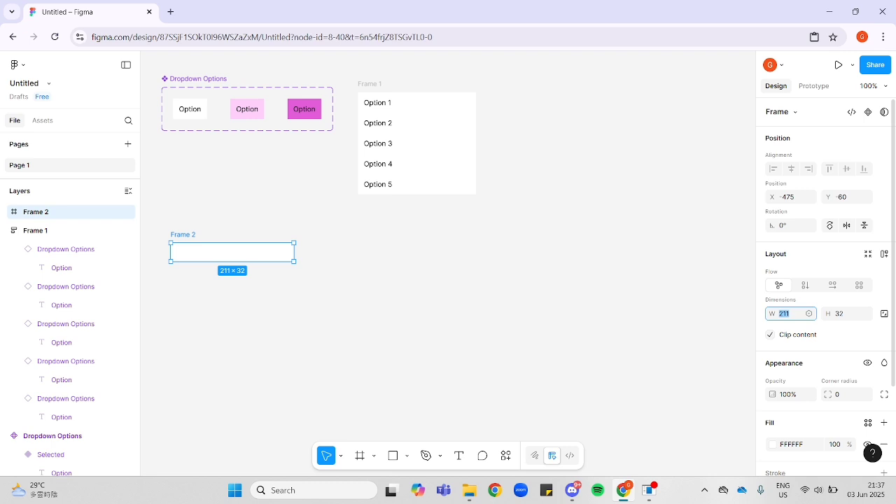
text(202)
key(Tab)
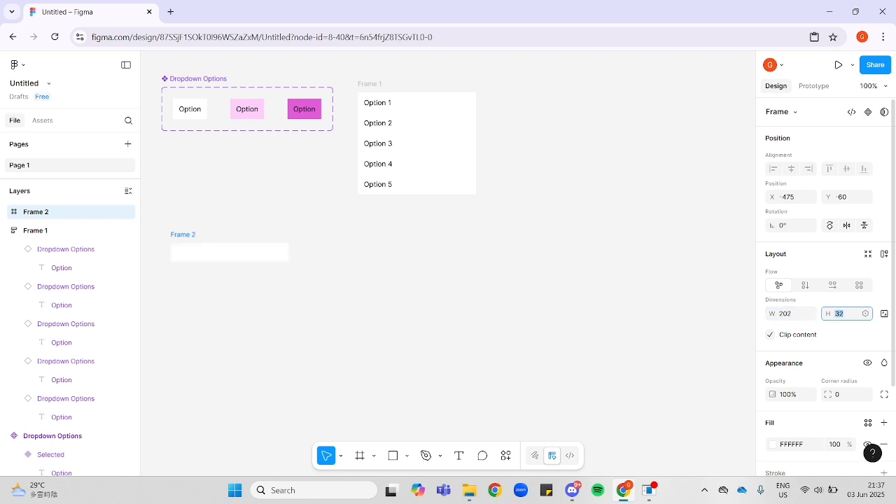
text(35)
key(Return)
- Set the new frame's corner radius to 5 and add a black 000000 inside stroke with weight 1
scroll(825, 280, down, 2)
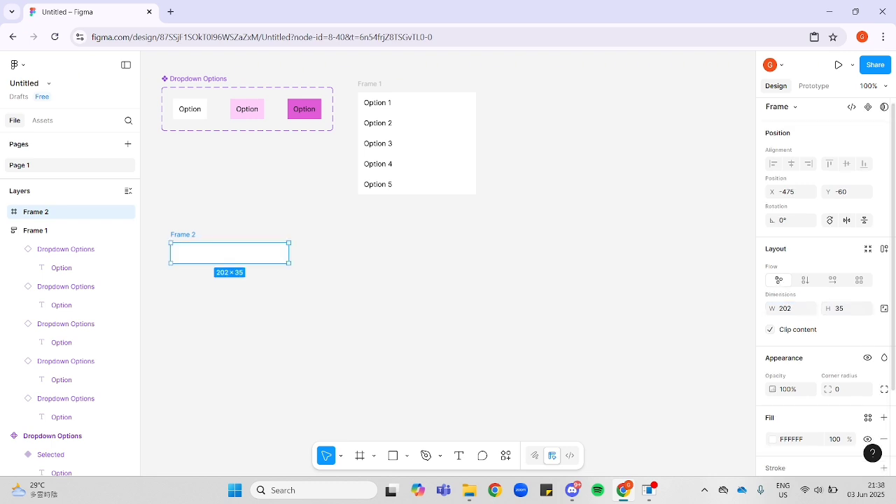
click(844, 323)
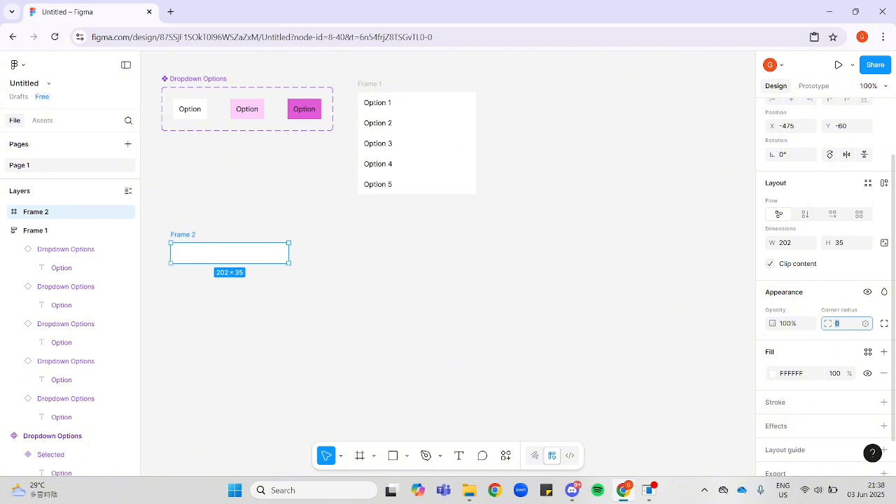
text(5)
key(Return)
scroll(822, 280, down, 1)
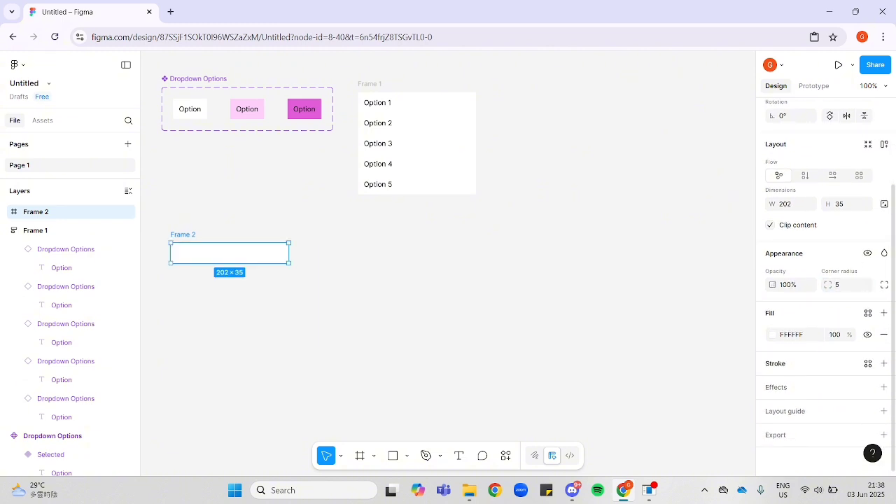
click(884, 363)
click(744, 189)
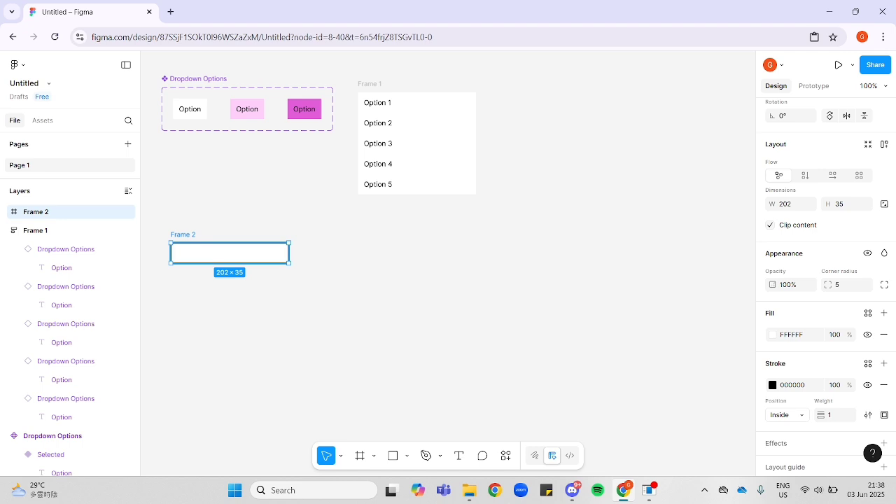
- Rename the outlined frame to "Dropdown Menu"
double_click(183, 234)
key(BackSpace)
text(Drop)
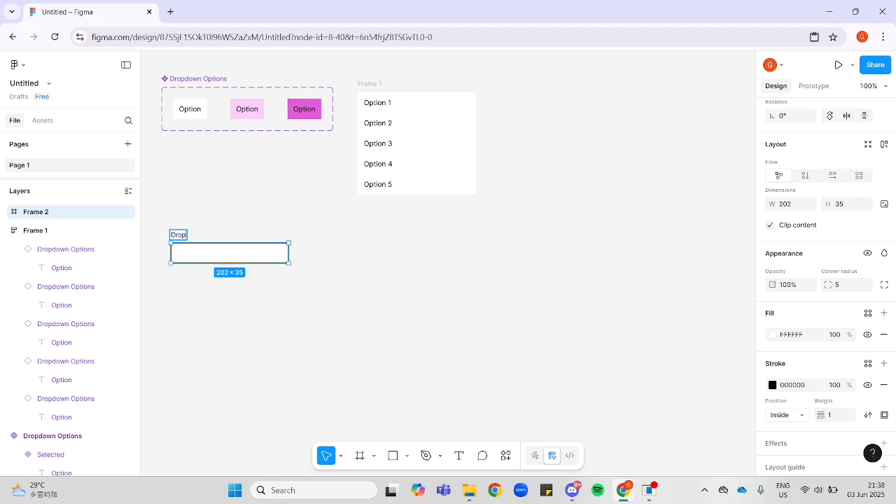
text(down Menu)
key(Return)
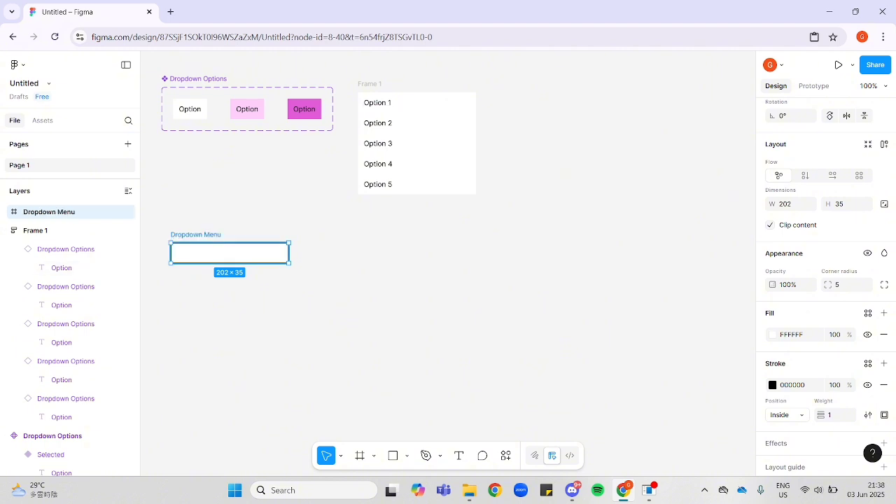
- Apply auto layout to the Dropdown Menu frame with a fixed width of 202
key(shift+a)
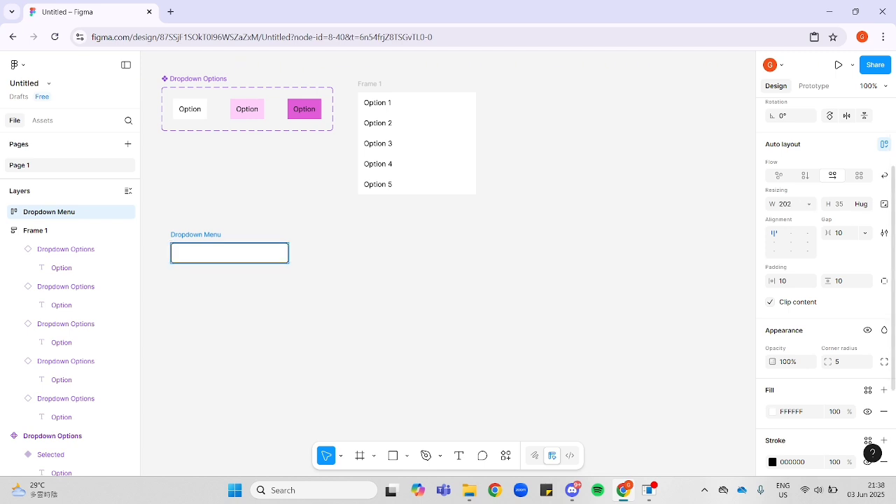
click(805, 204)
click(818, 190)
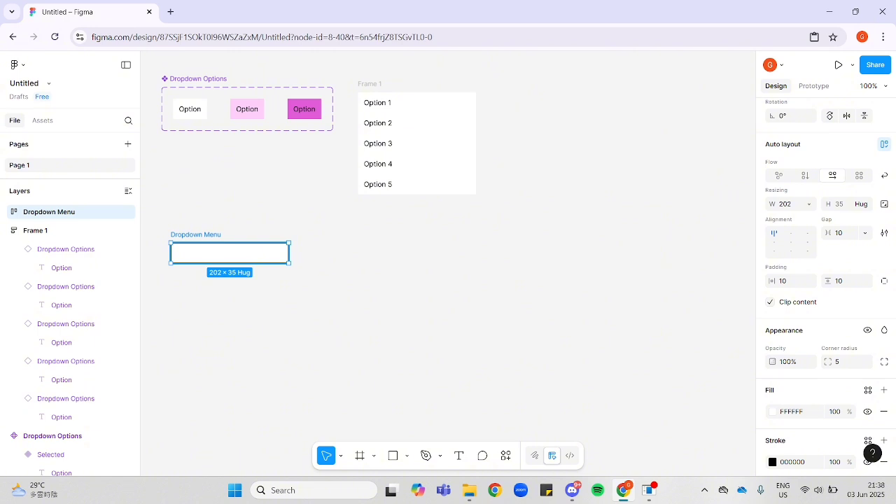
- Add the text "Select your option" inside the Dropdown Menu frame and enclose the frame in a new one about 244 × 264
key(t)
click(189, 253)
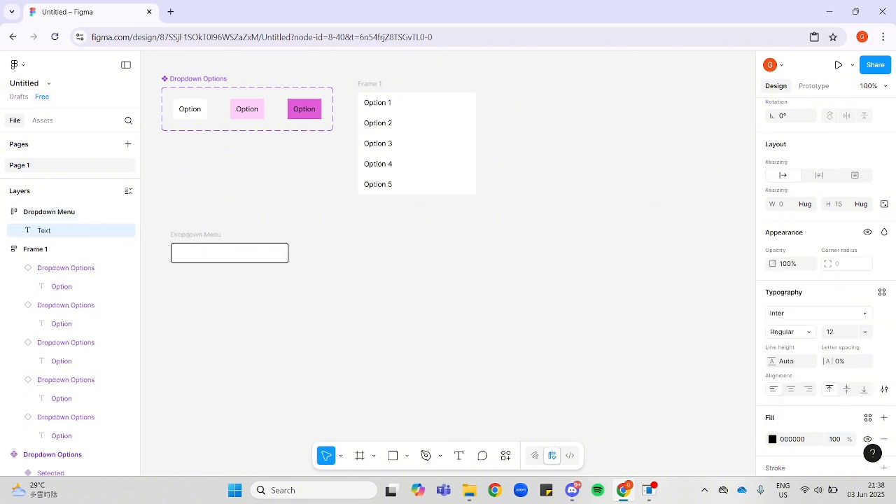
text(Select your option)
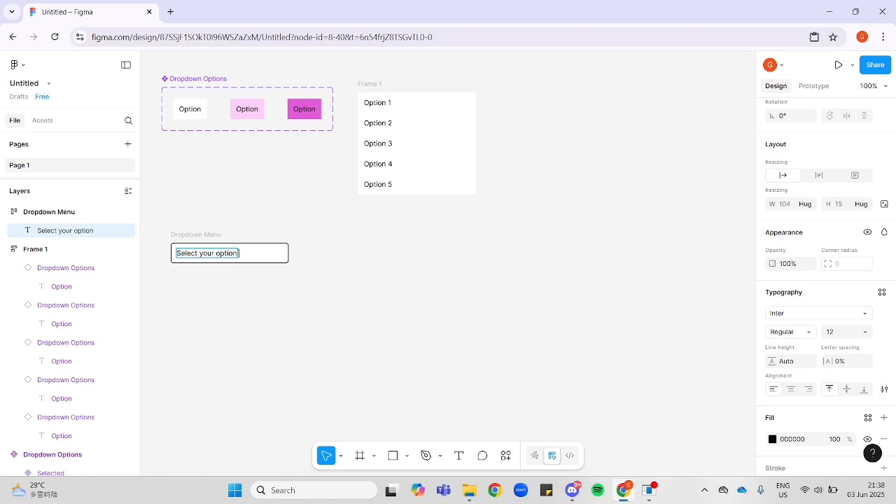
key(Escape)
key(Escape)
key(f)
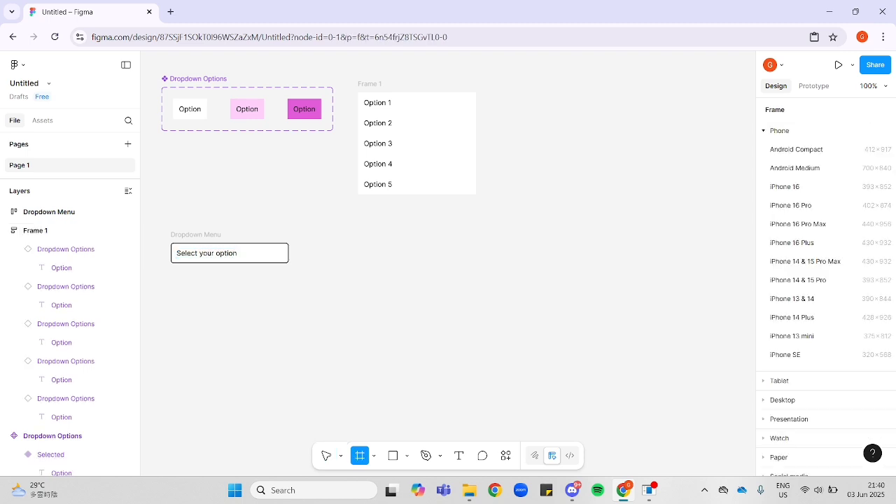
drag(161, 219, 304, 373)
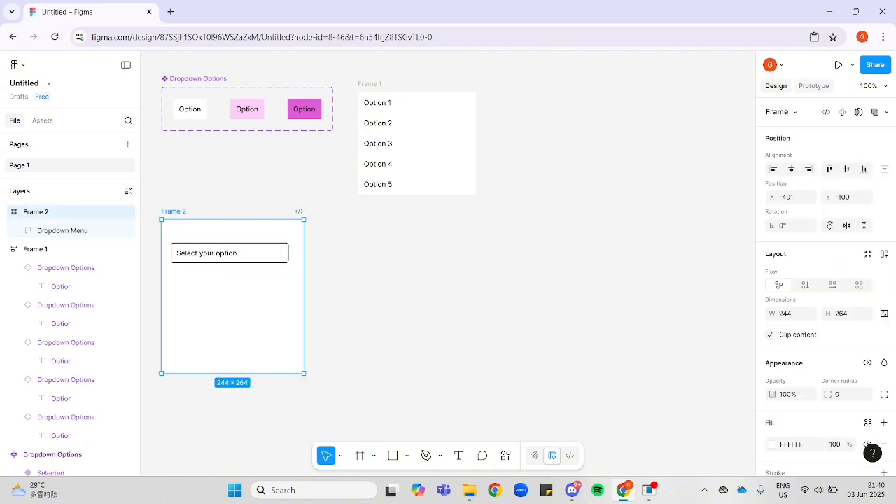
- Add an On click interaction to the enclosing Frame 2 that opens Frame 1 as an overlay
click(813, 86)
click(883, 133)
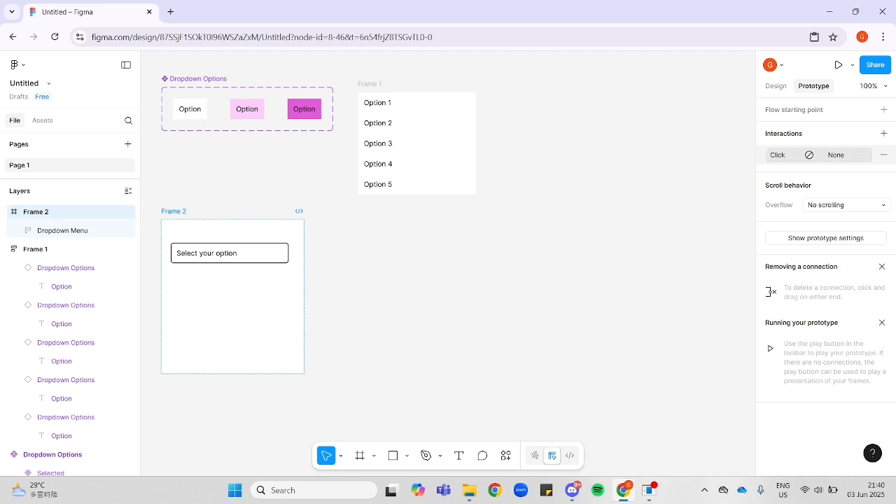
click(836, 156)
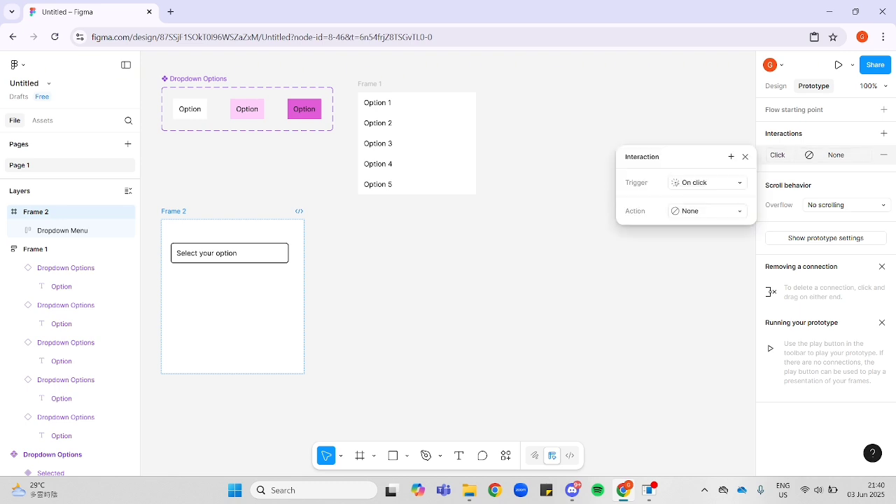
click(707, 211)
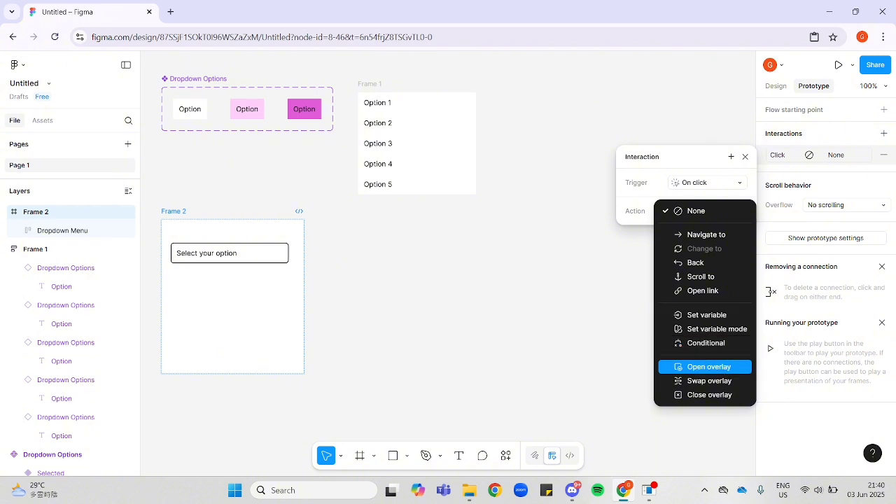
click(709, 366)
click(705, 230)
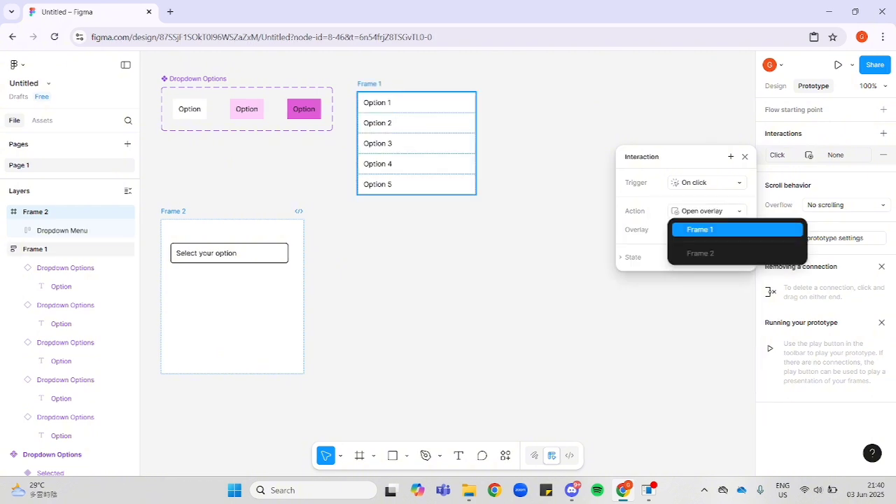
click(693, 229)
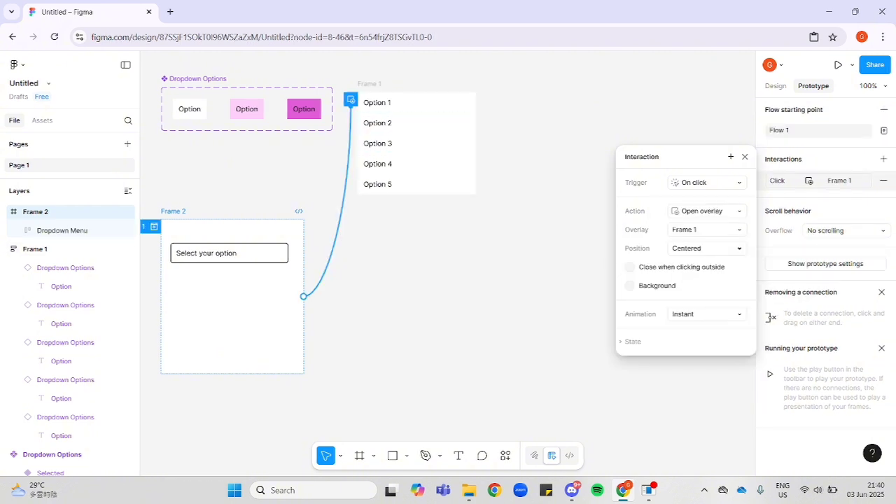
- Set the overlay's position to Manual and turn on its background option
click(705, 248)
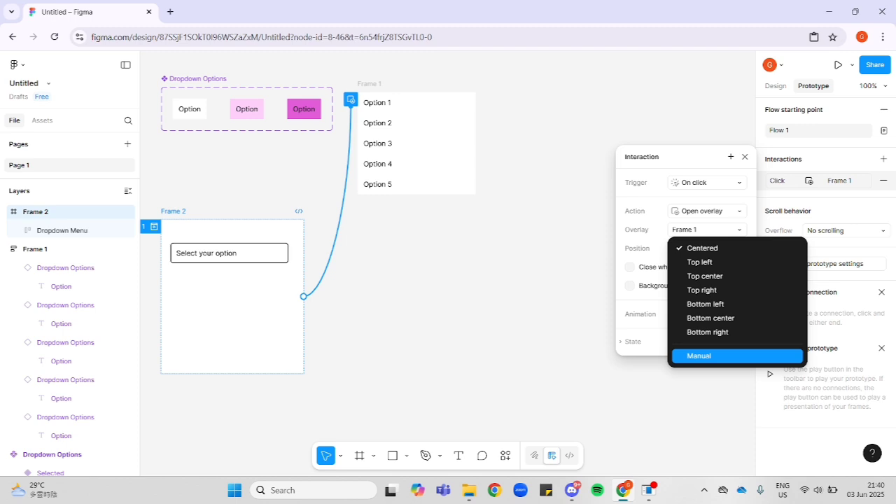
click(700, 356)
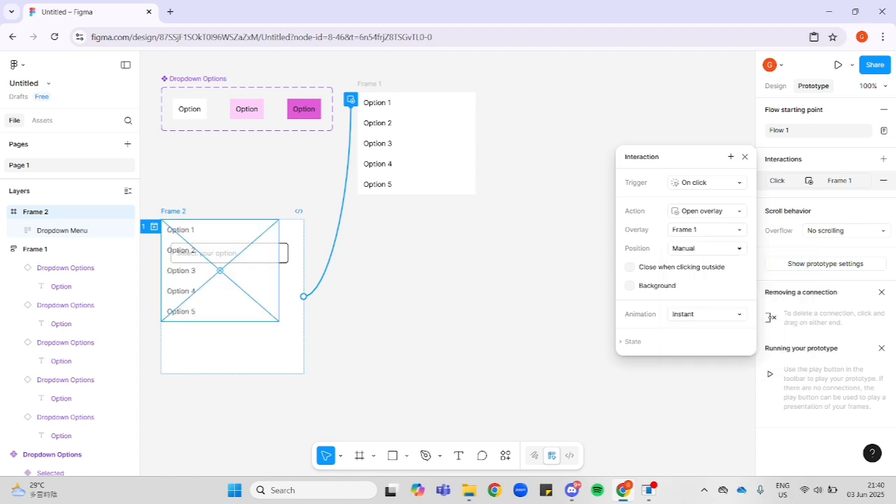
click(630, 285)
click(546, 300)
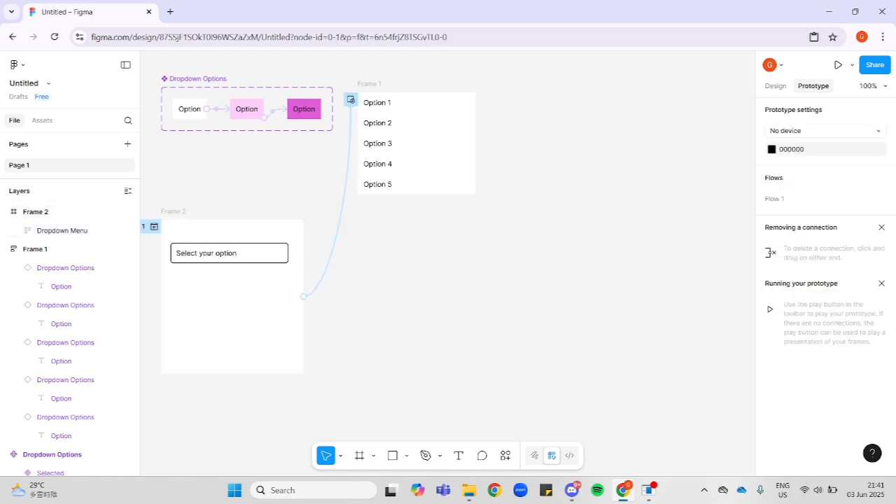
- Preview Frame 2's flow and try opening the dropdown from the "Select your option" field
click(174, 212)
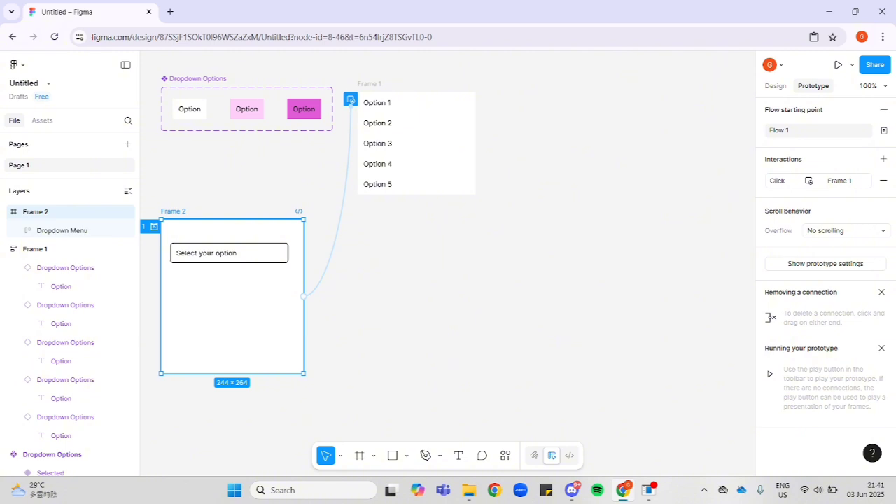
click(154, 227)
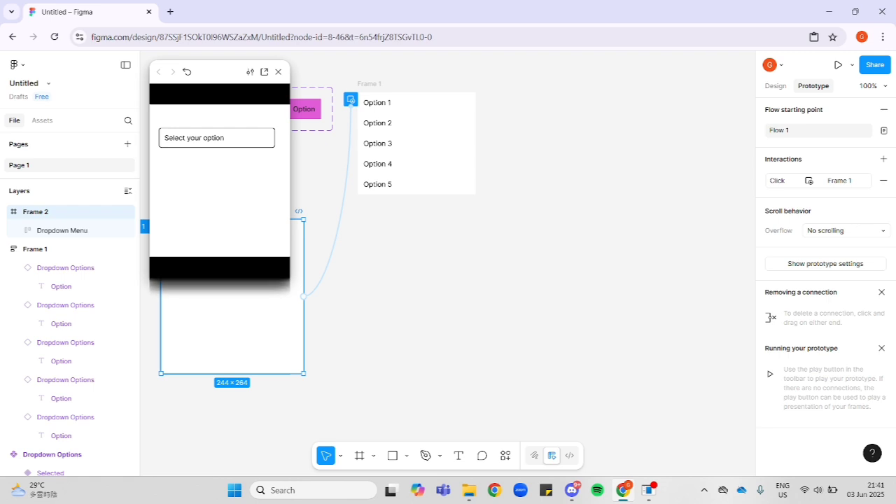
click(216, 138)
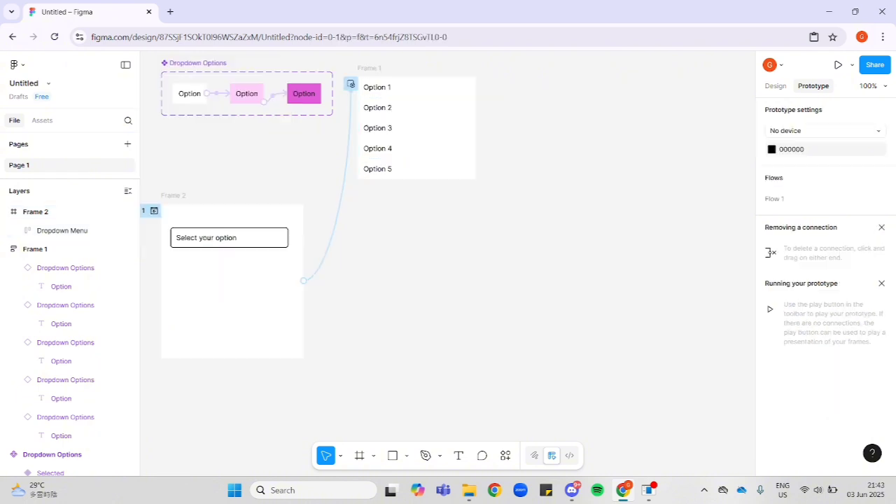
- Add an On click interaction to Frame 1, the five-option list, that closes the overlay
drag(347, 60, 487, 221)
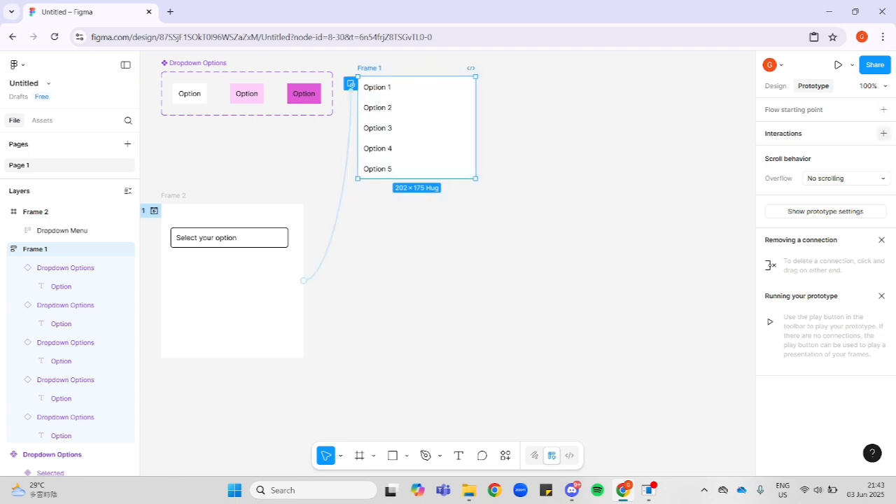
click(883, 133)
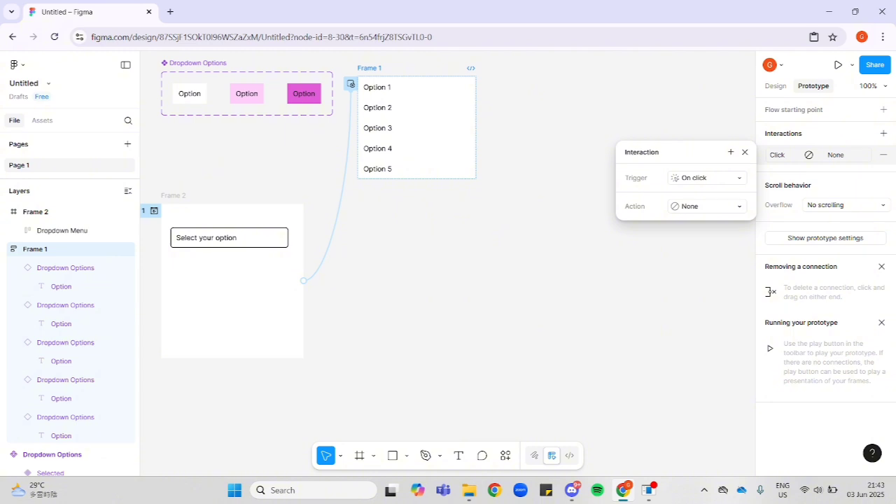
click(707, 206)
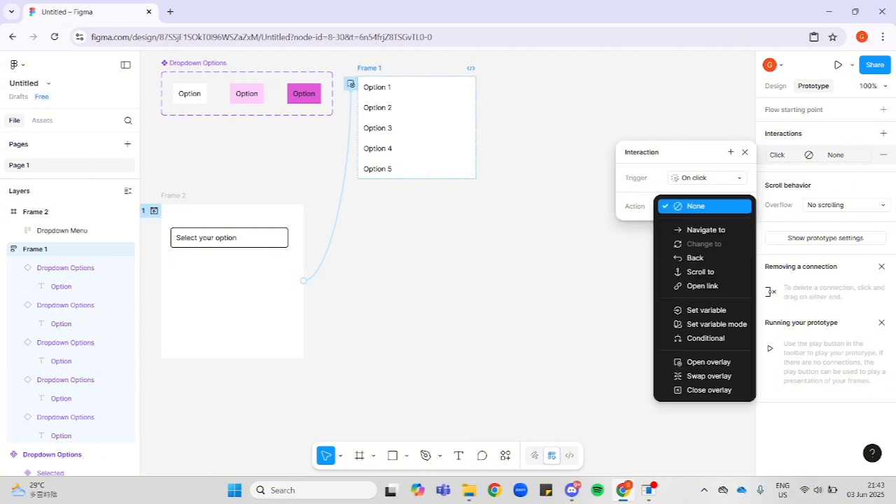
click(708, 389)
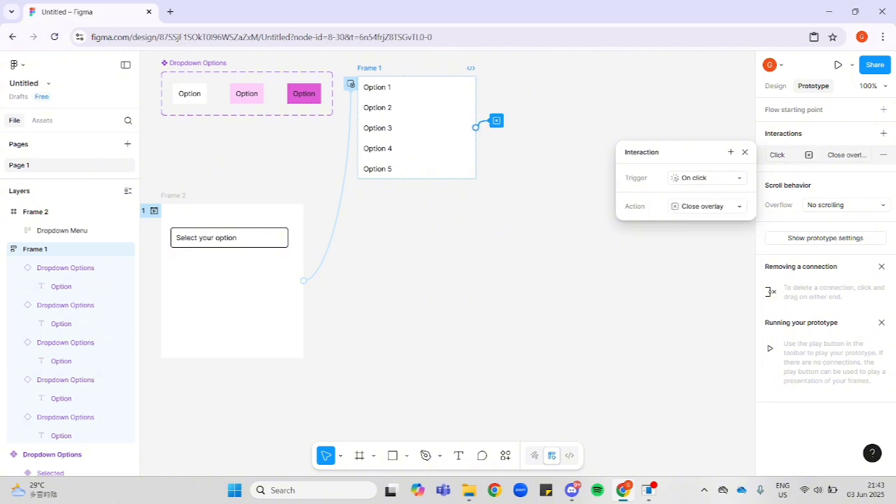
click(658, 349)
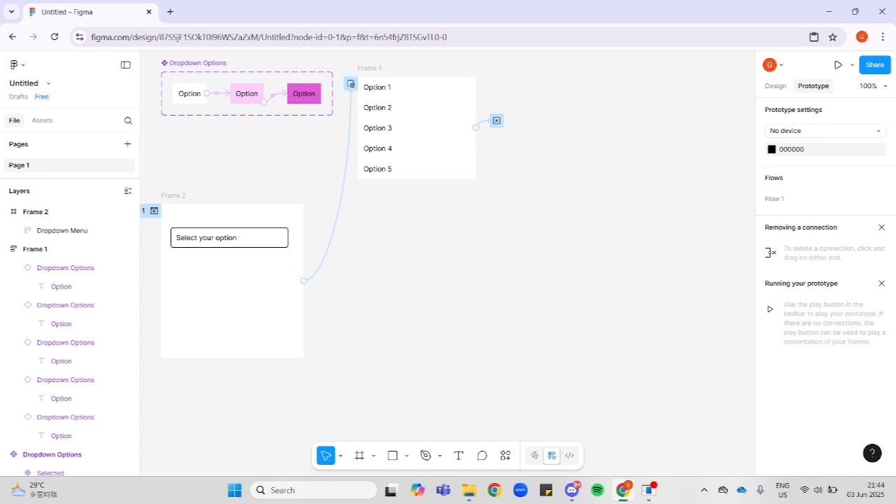
- Preview Frame 2's flow and test opening the dropdown, selecting Option 5 and closing the list again
click(232, 301)
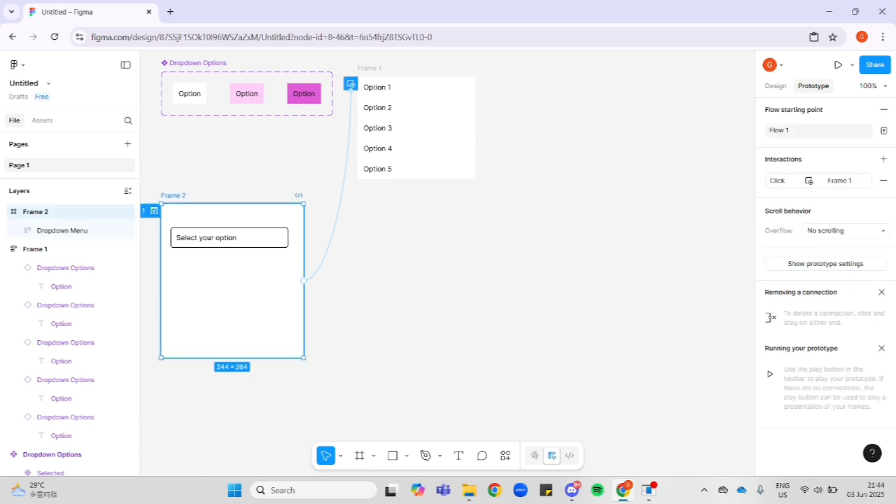
key(shift+space)
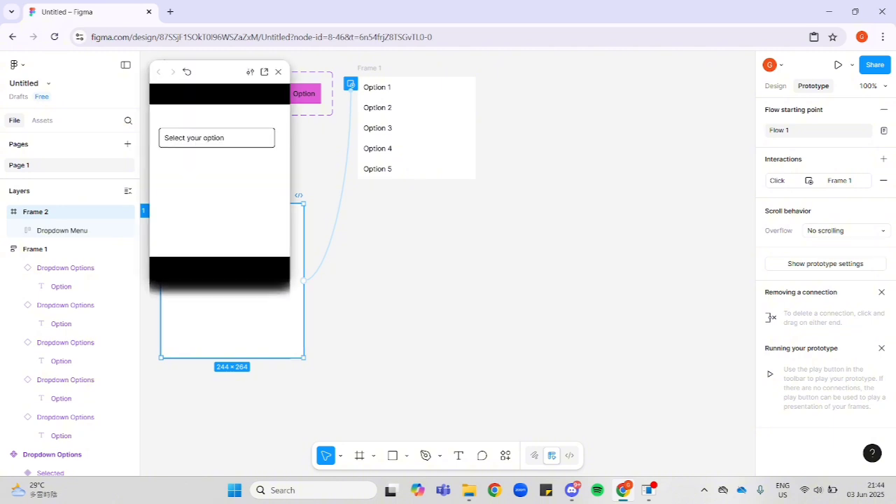
click(217, 138)
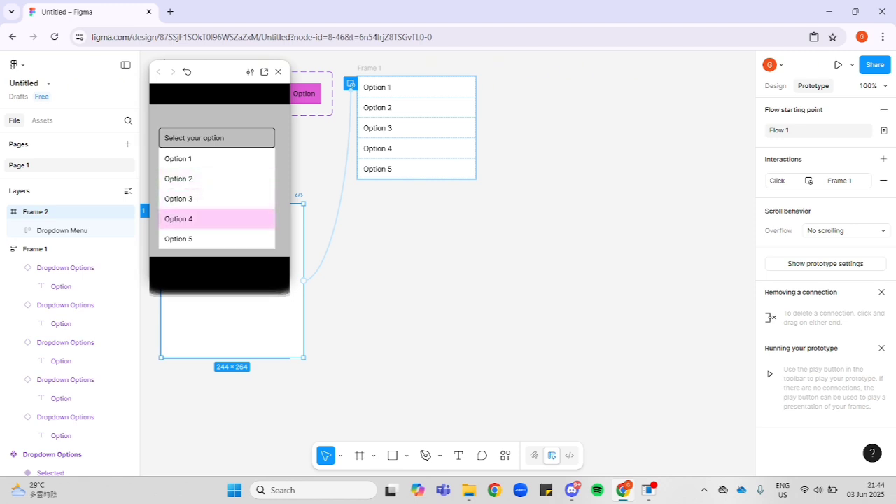
click(216, 239)
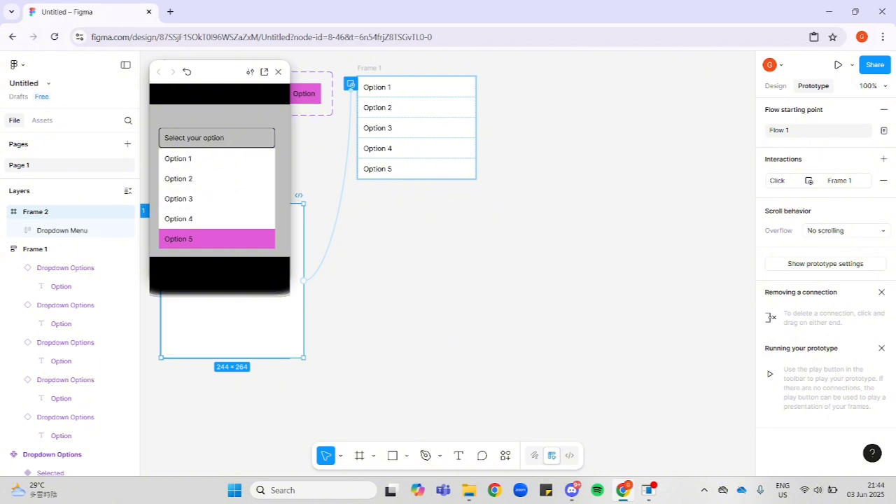
click(216, 138)
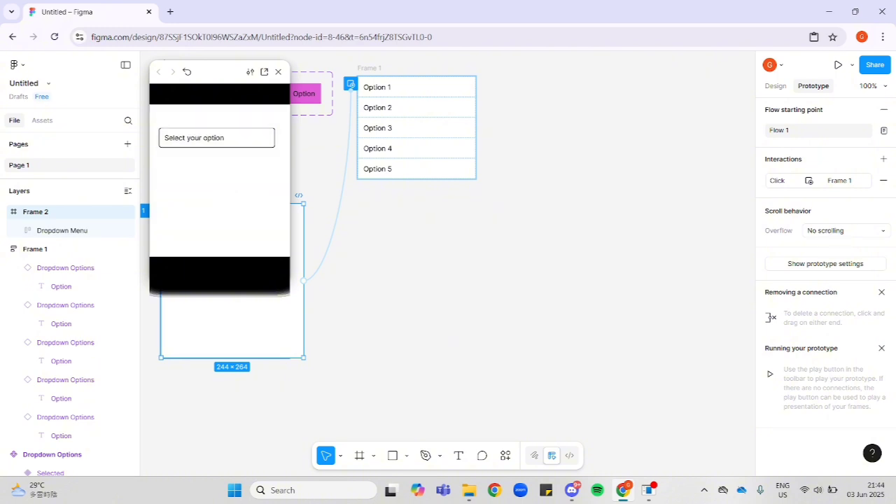